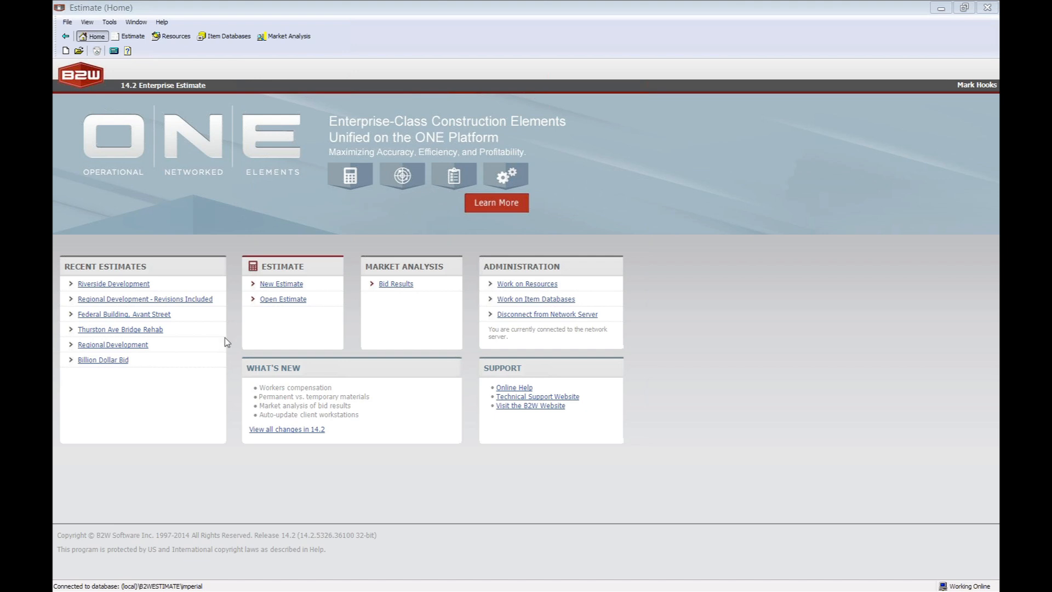
# Search the saved estimates for "regi", check the status and primary customer filter options, and leave without opening an estimate.
pyautogui.click(275, 303)
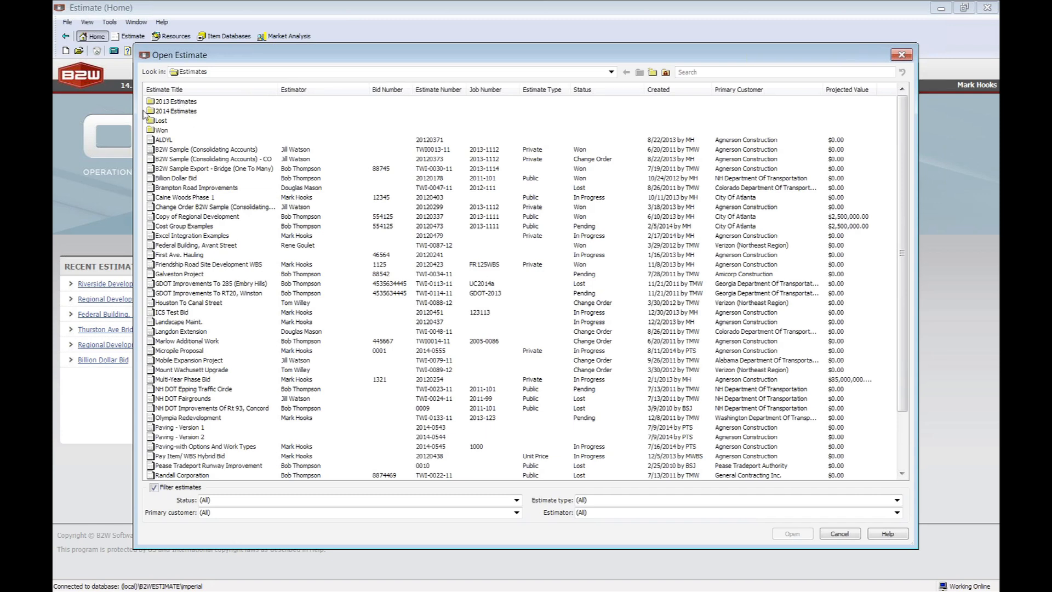
pyautogui.click(719, 72)
pyautogui.write('regi')
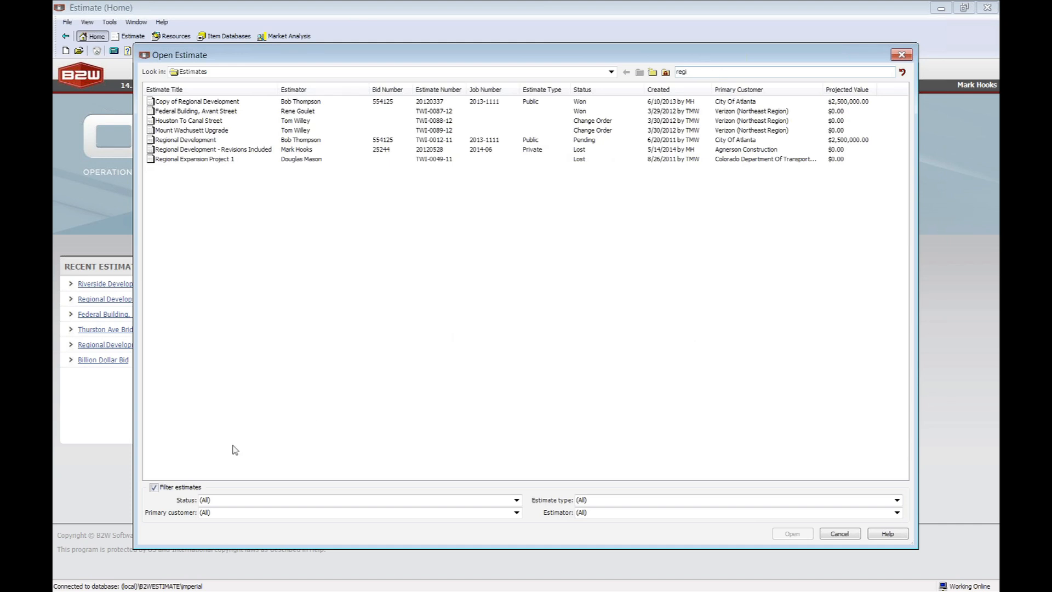
pyautogui.click(516, 500)
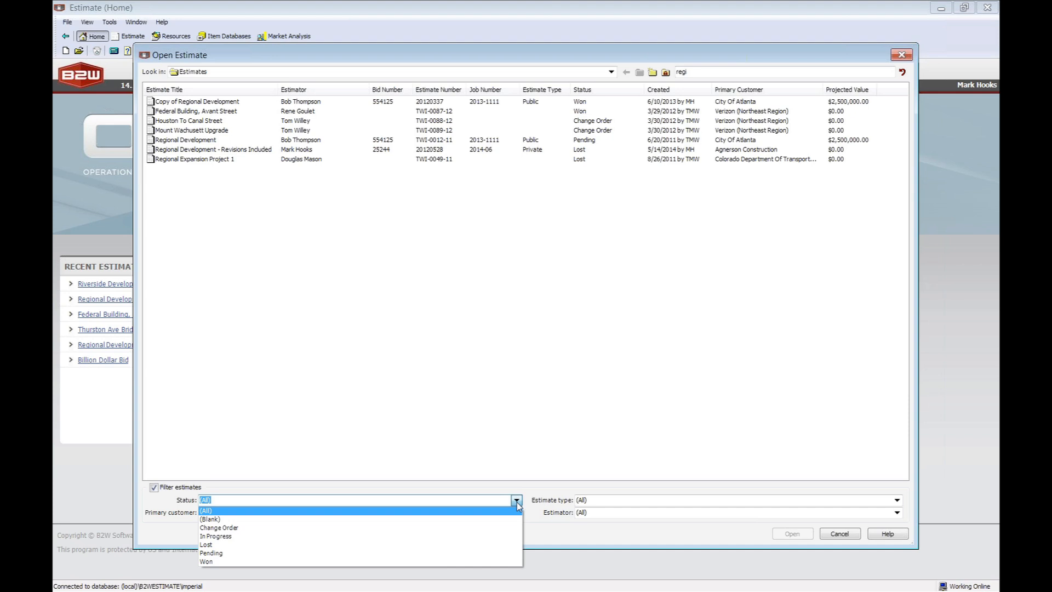
pyautogui.click(517, 501)
pyautogui.click(517, 513)
pyautogui.click(517, 513)
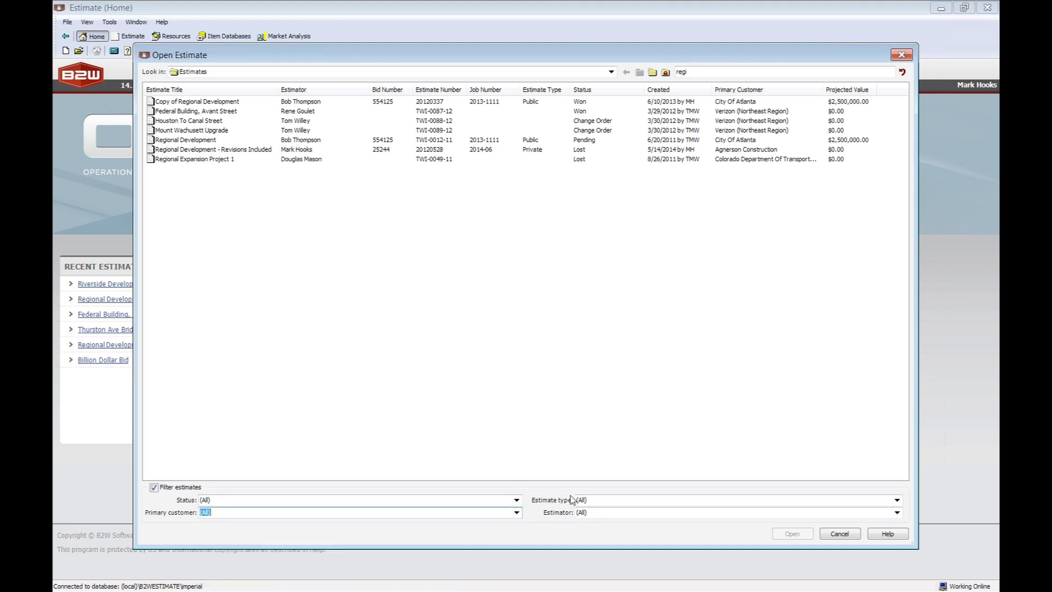
pyautogui.click(839, 534)
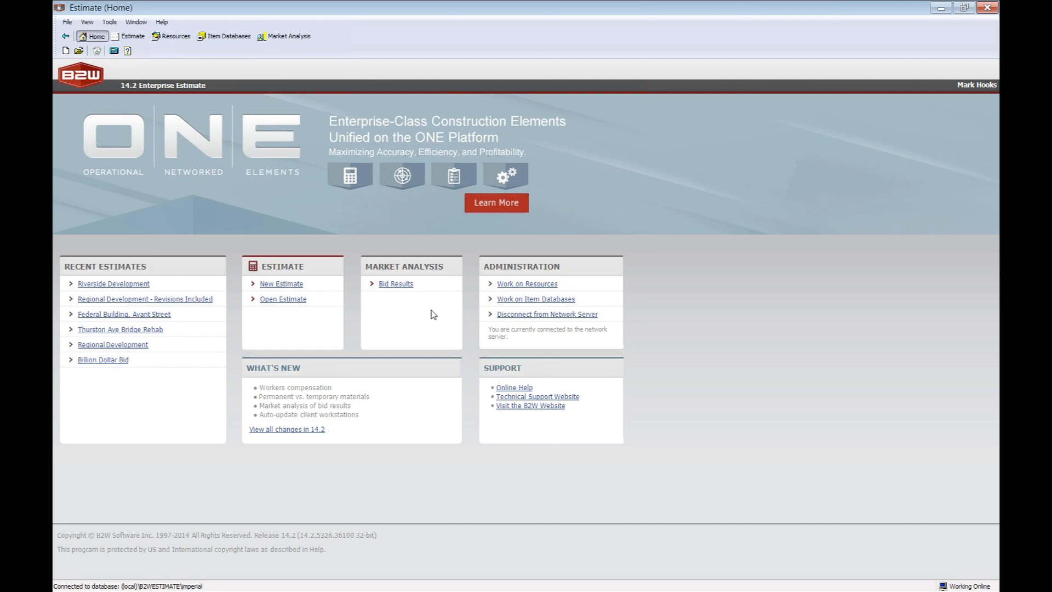
# Review the competitor totals and pay item bid results for Regional Development - Revisions Included, and return to the home page.
pyautogui.click(397, 284)
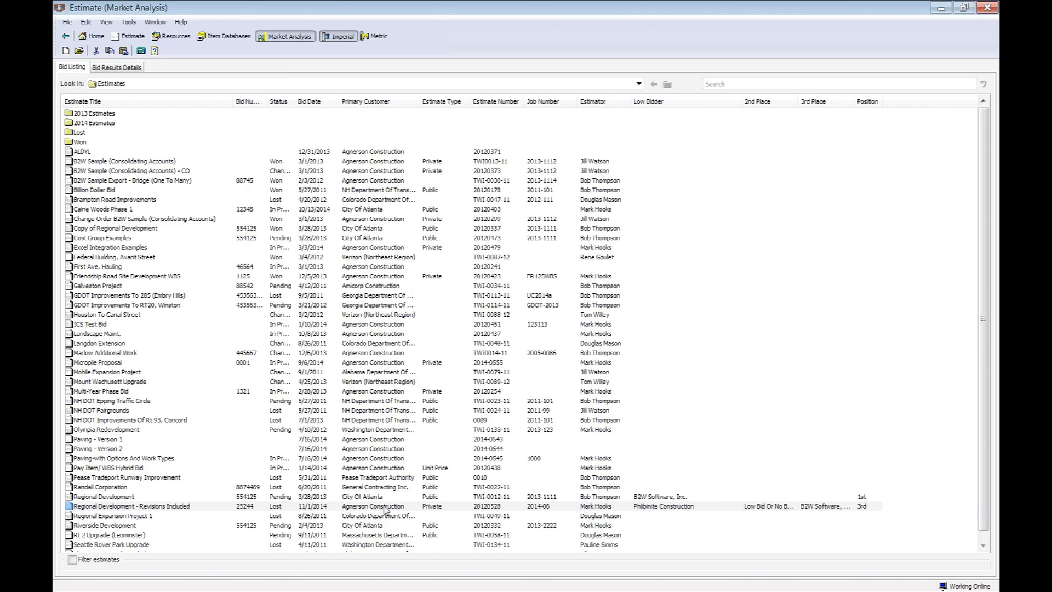
pyautogui.doubleClick(386, 507)
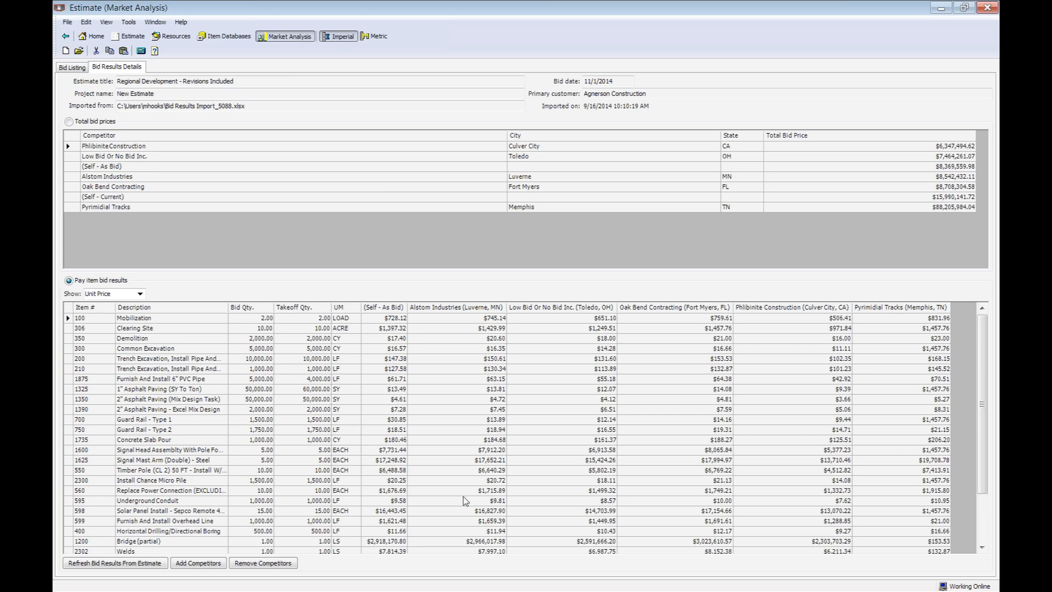
pyautogui.click(93, 37)
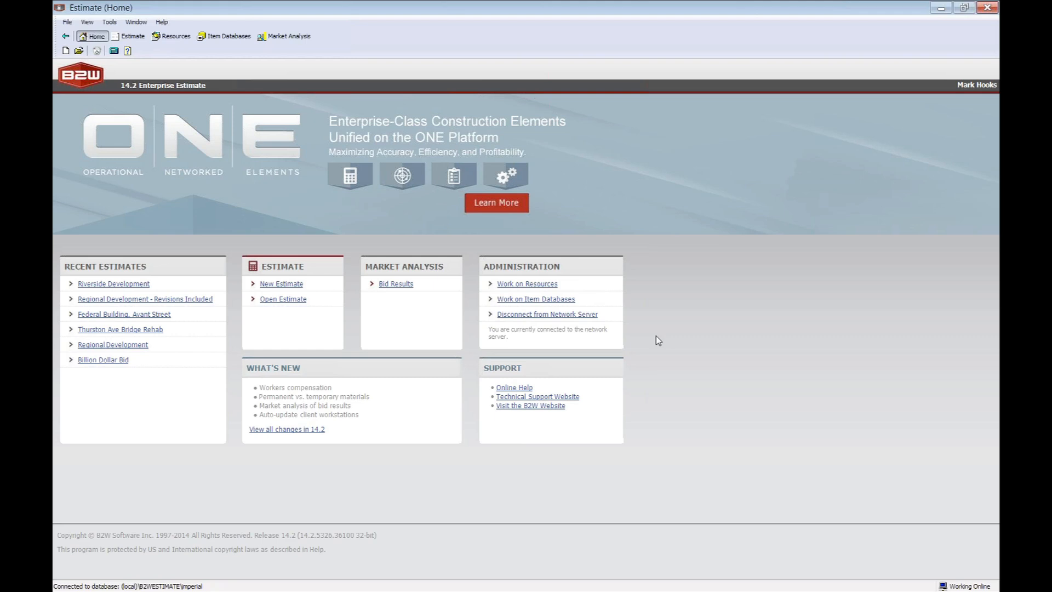
# Open the labor resources and examine the Auger Operator's burden, regular unit cost and overtime unit cost.
pyautogui.click(536, 285)
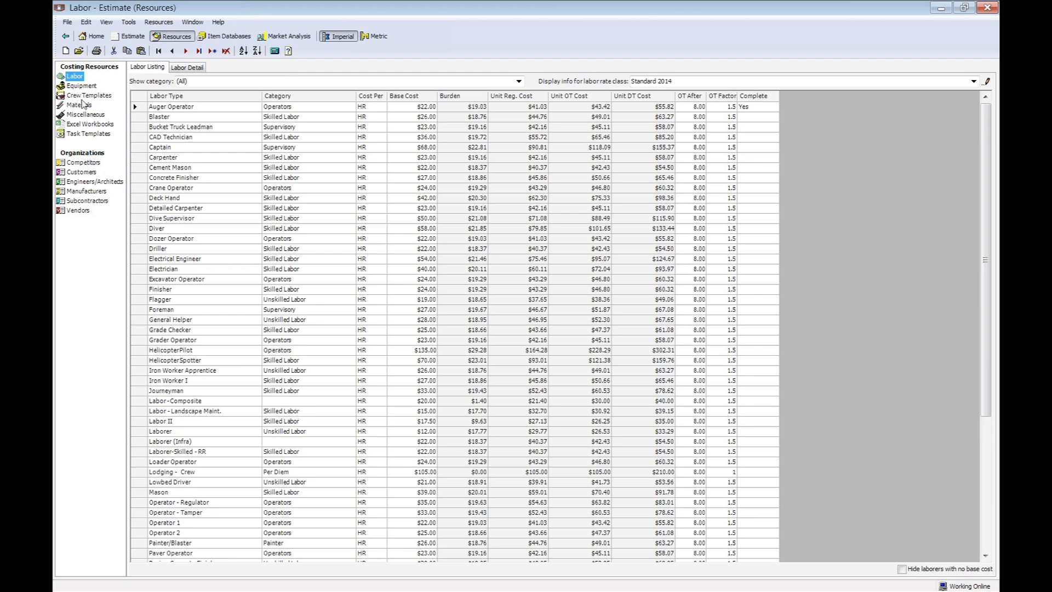
pyautogui.click(477, 108)
pyautogui.click(521, 108)
pyautogui.click(577, 107)
pyautogui.click(81, 78)
# Review the Backhoe's equipment cost details and the equipment and labor in the Excavation Crew template.
pyautogui.click(82, 86)
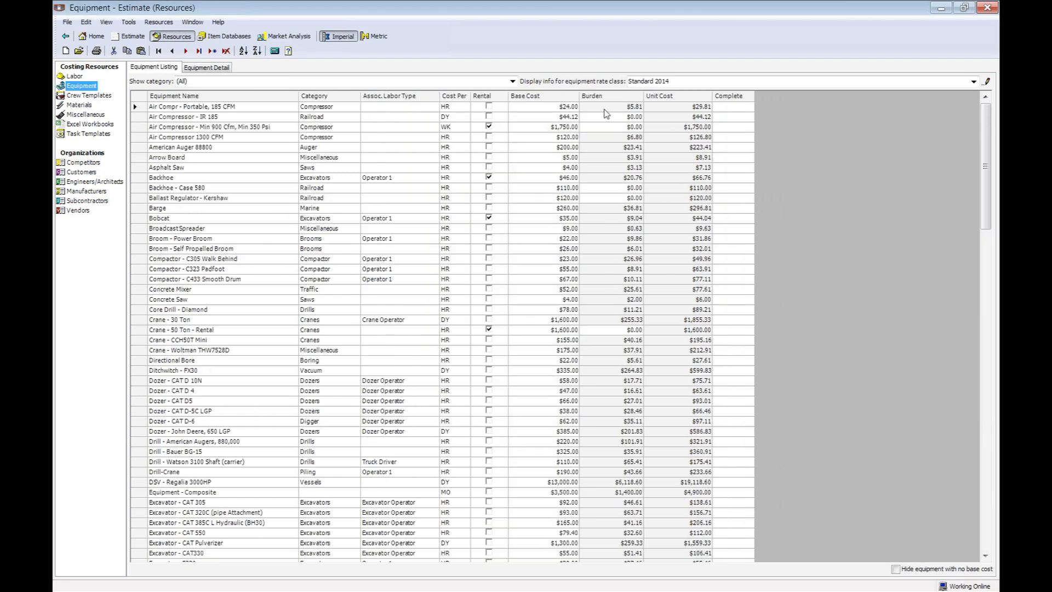
pyautogui.doubleClick(184, 178)
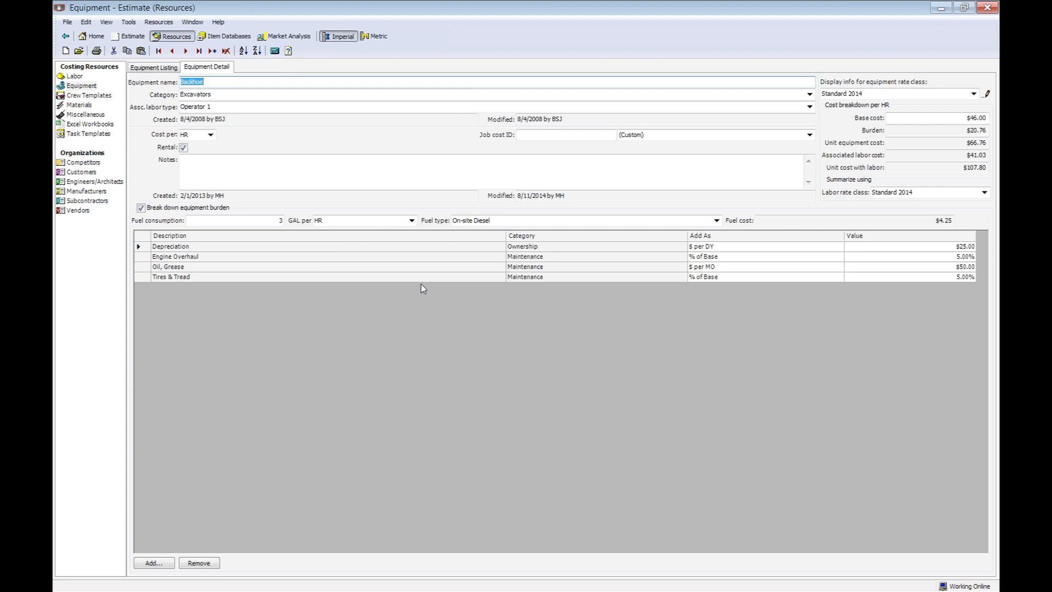
pyautogui.click(81, 96)
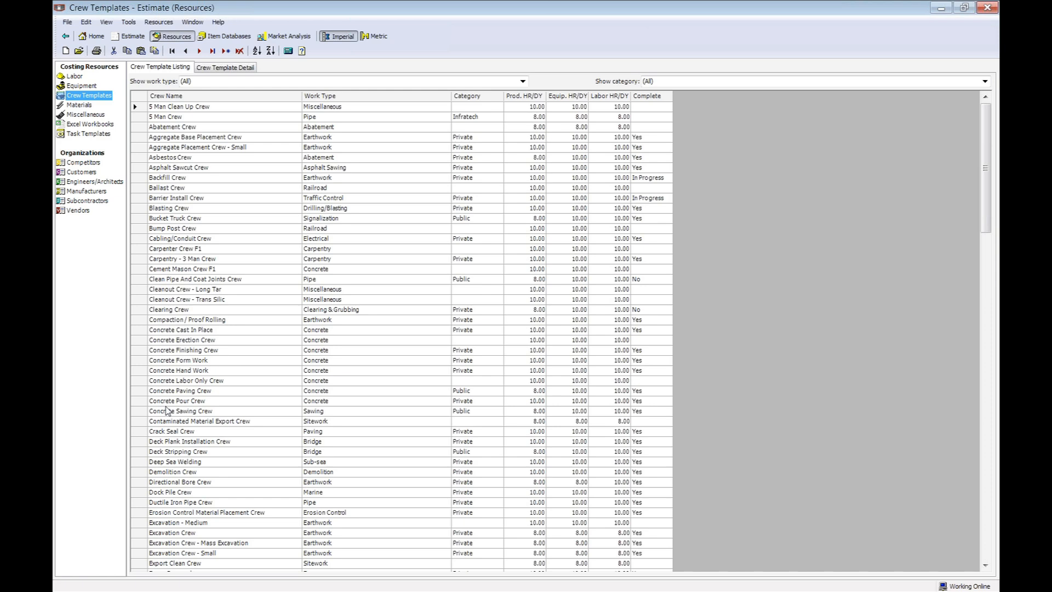
pyautogui.doubleClick(138, 532)
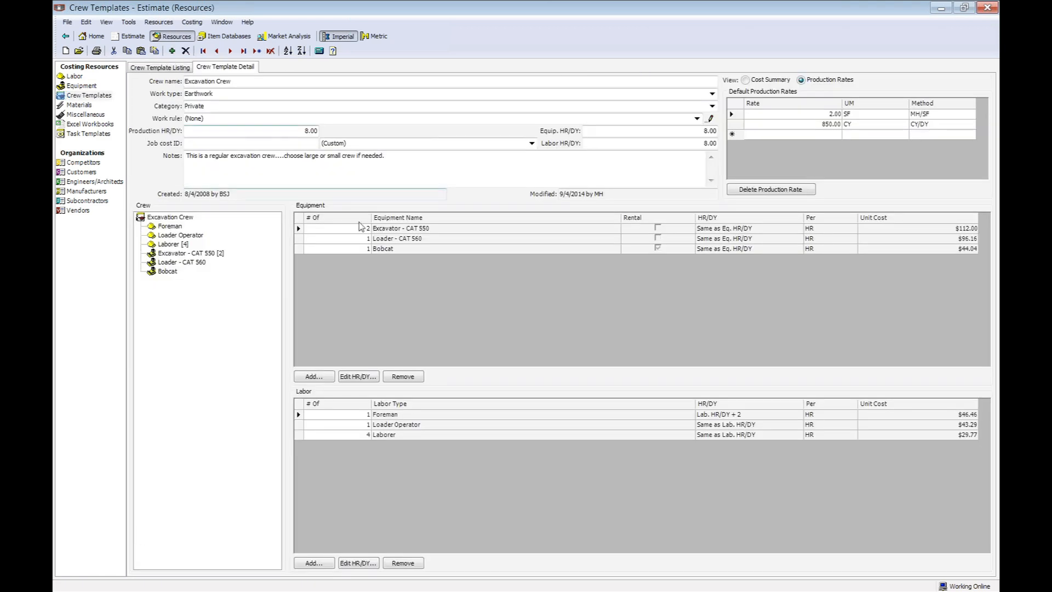
pyautogui.doubleClick(248, 80)
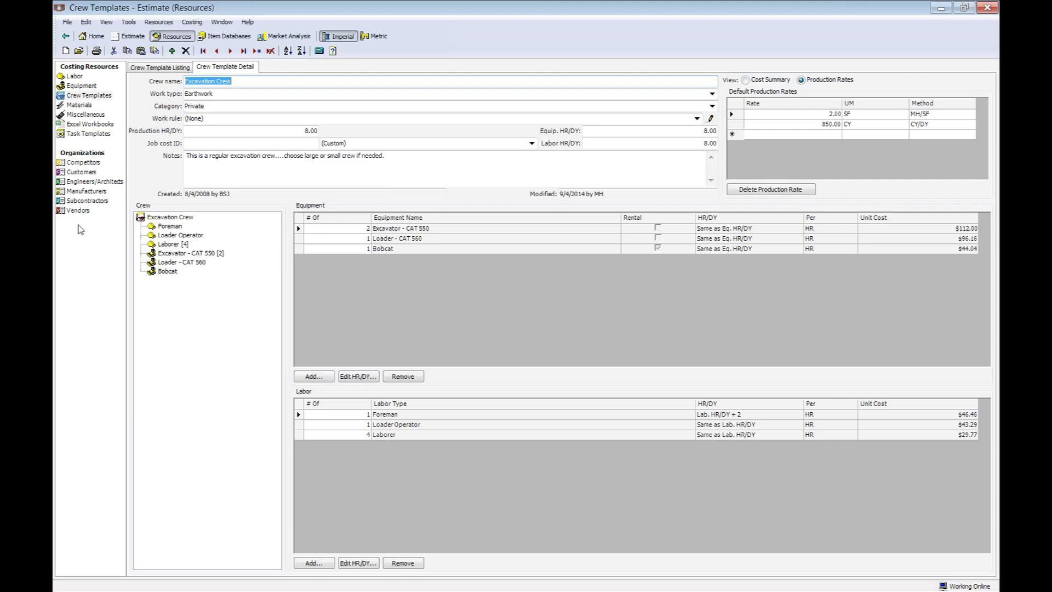
# Look over the materials listing and the details of the Trench Take Off With Diagrams Excel workbook.
pyautogui.click(75, 105)
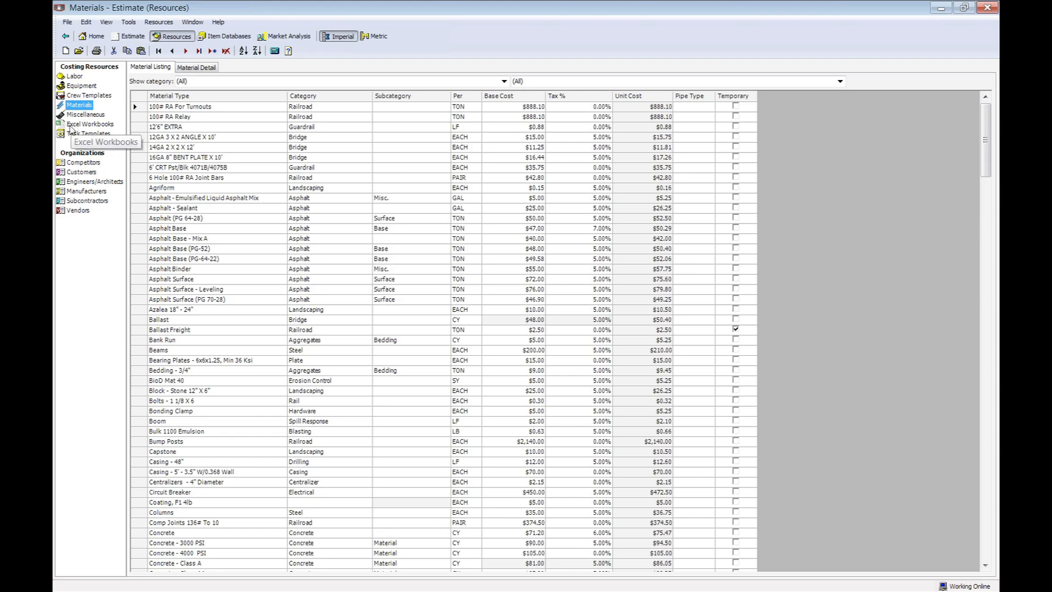
pyautogui.click(78, 124)
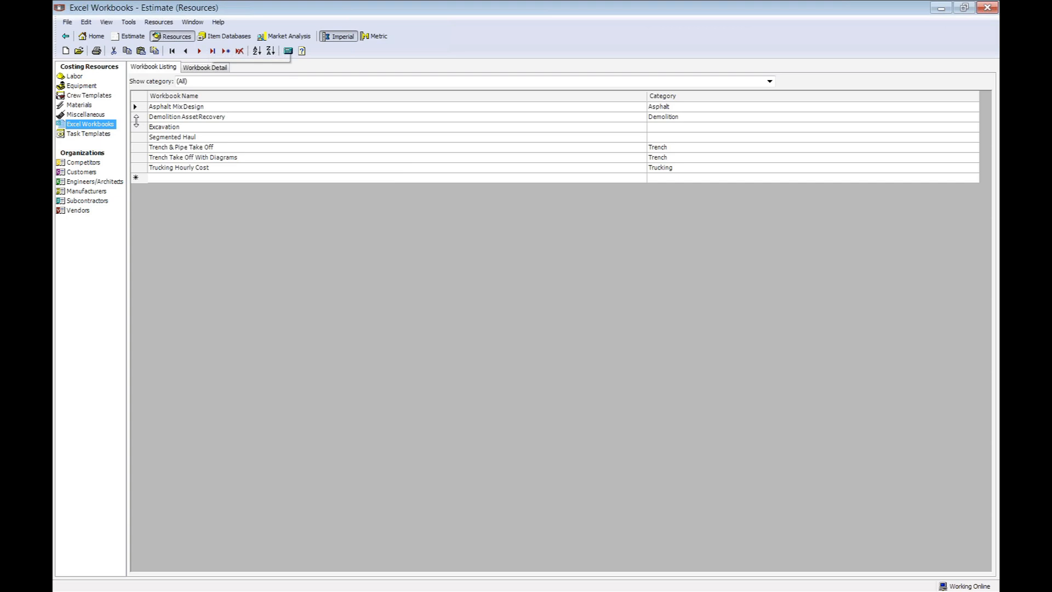
pyautogui.click(138, 160)
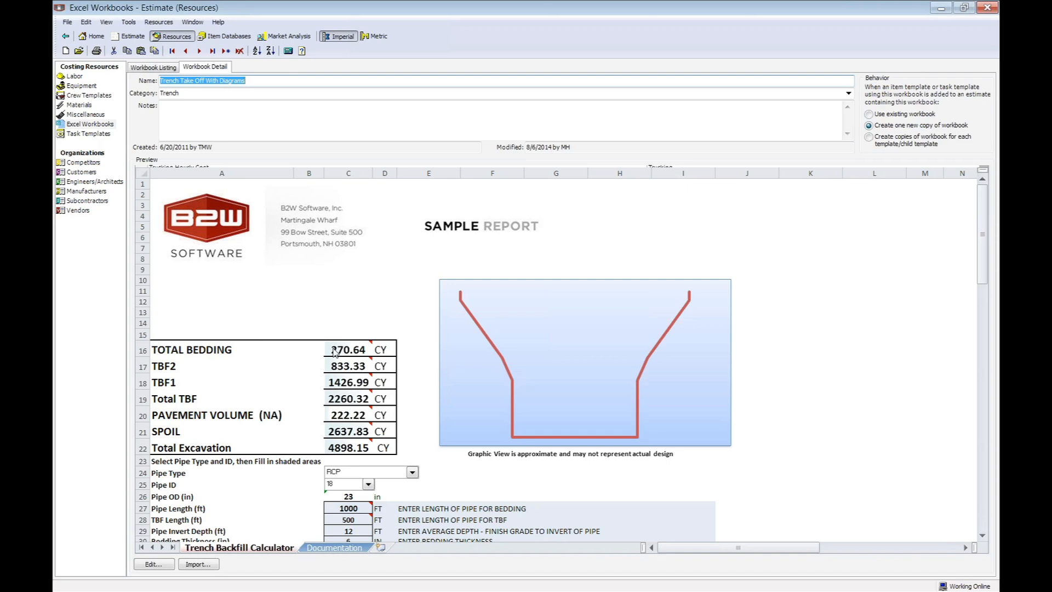
# Examine the Highway Paving Crew within the 2" Asphalt Paving (SY To Ton) task template and the customer listing, and return to the home page.
pyautogui.click(82, 134)
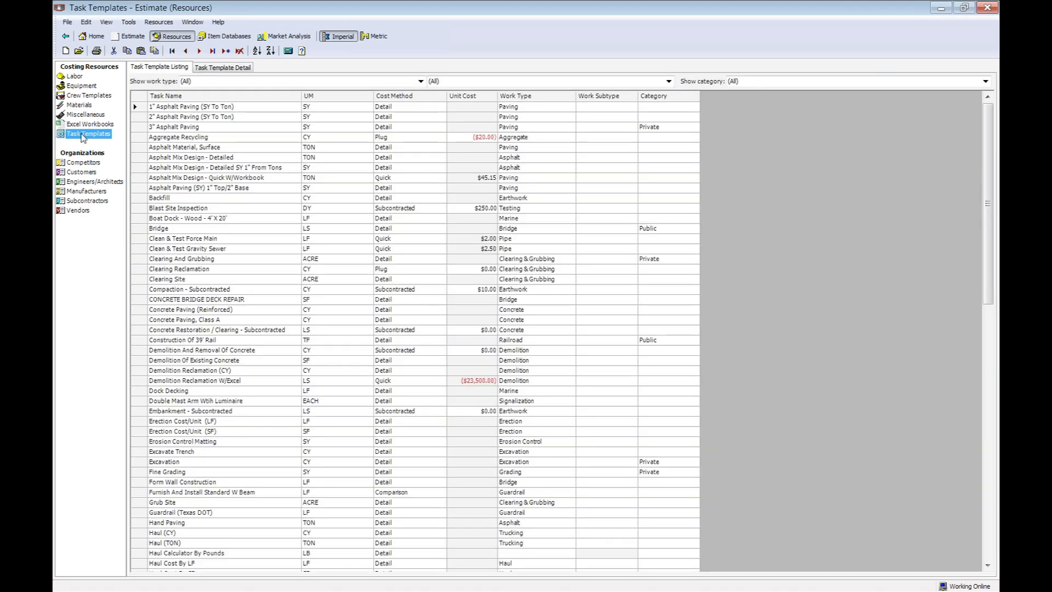
pyautogui.doubleClick(136, 118)
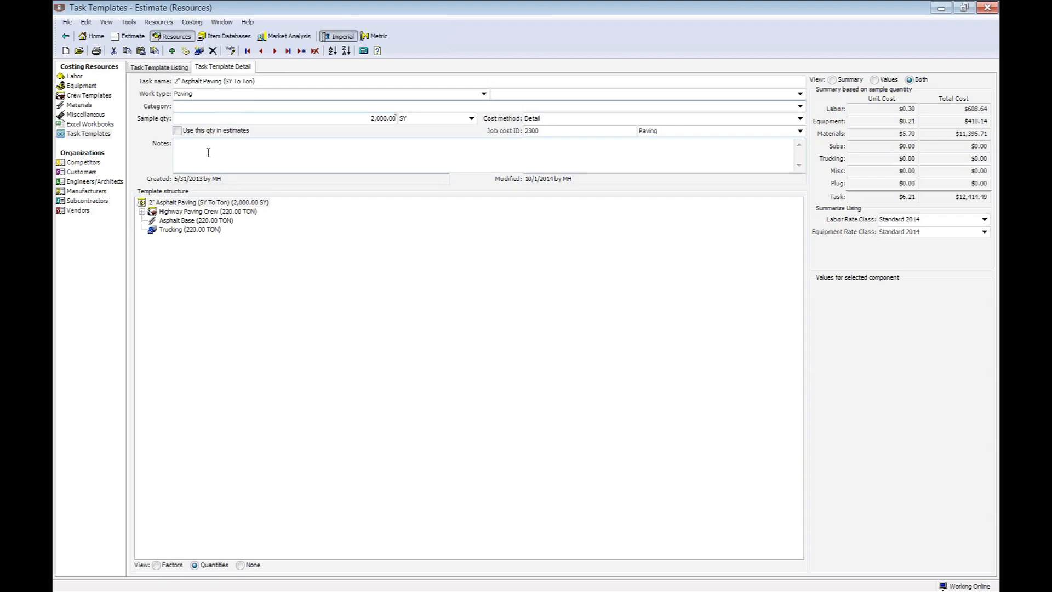
pyautogui.click(143, 212)
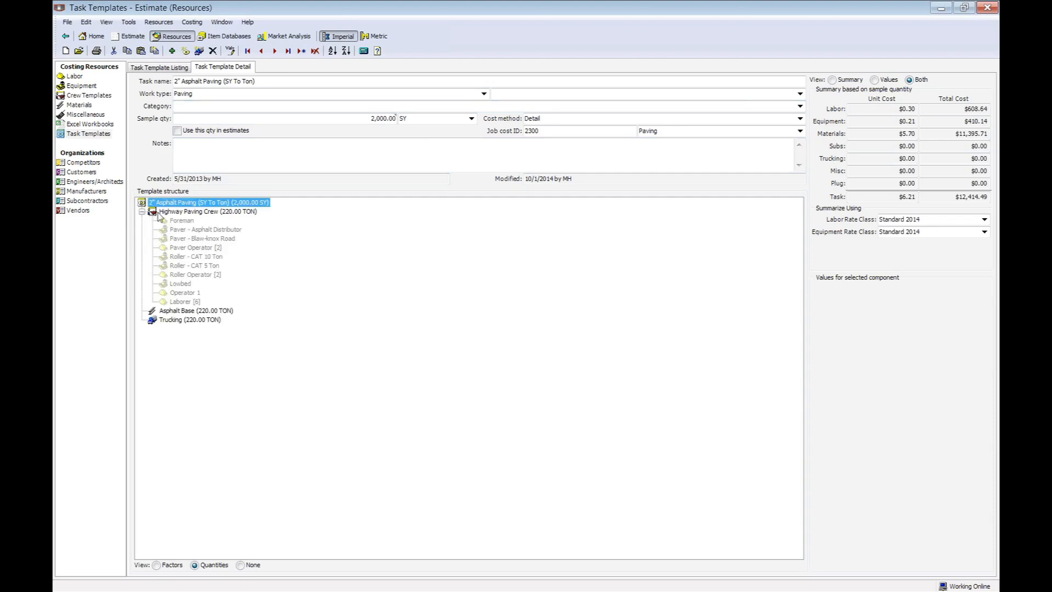
pyautogui.click(159, 213)
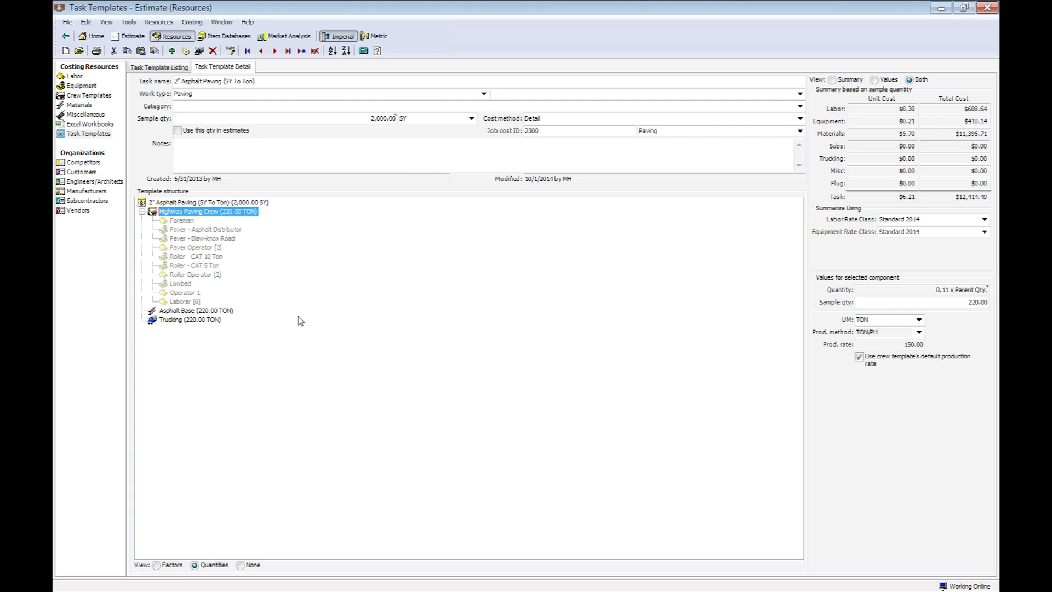
pyautogui.click(75, 172)
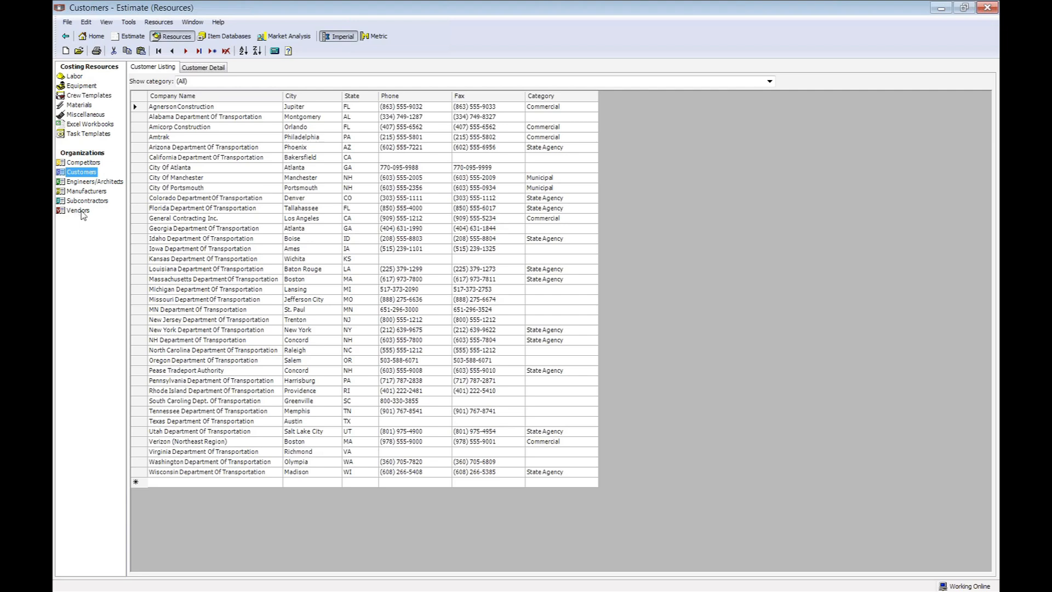
pyautogui.click(97, 37)
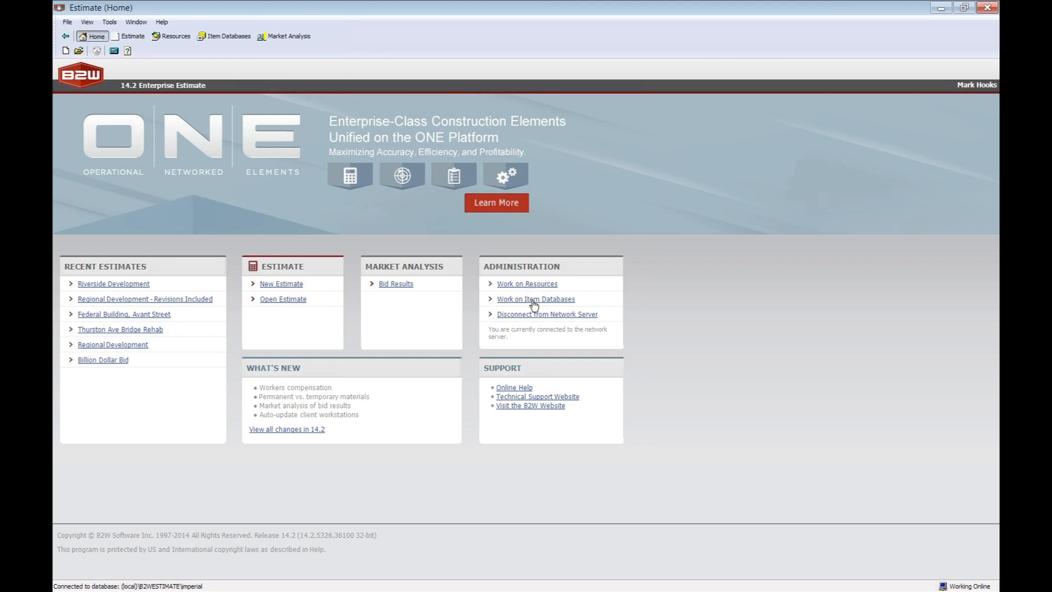
# Review pay item 305 Fine Grading in the 01 Pay Items database, including its description, unit, job cost ID choices and Fine Grading Crew.
pyautogui.click(534, 300)
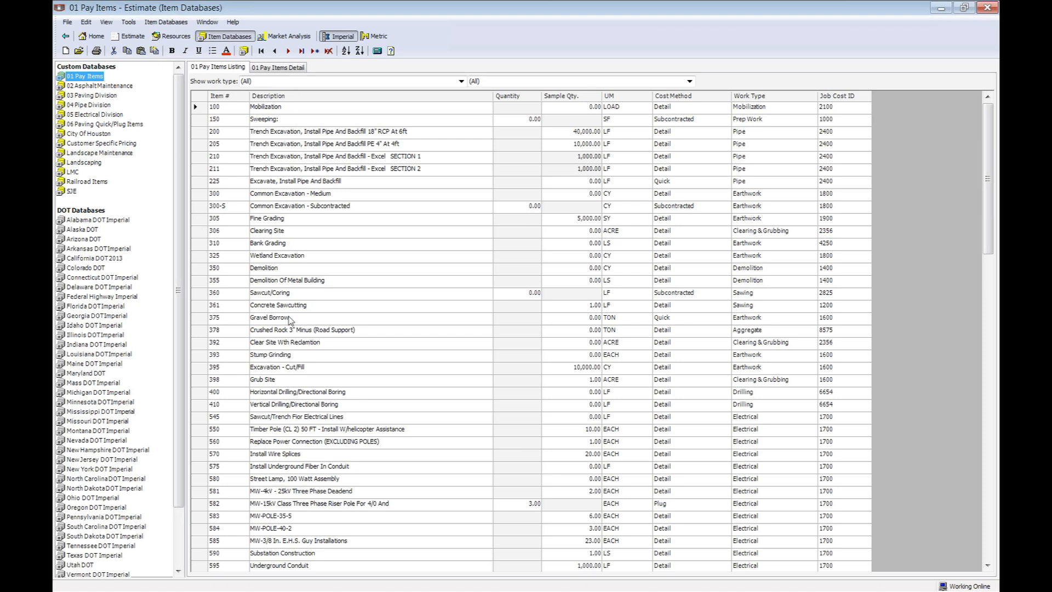
pyautogui.click(196, 219)
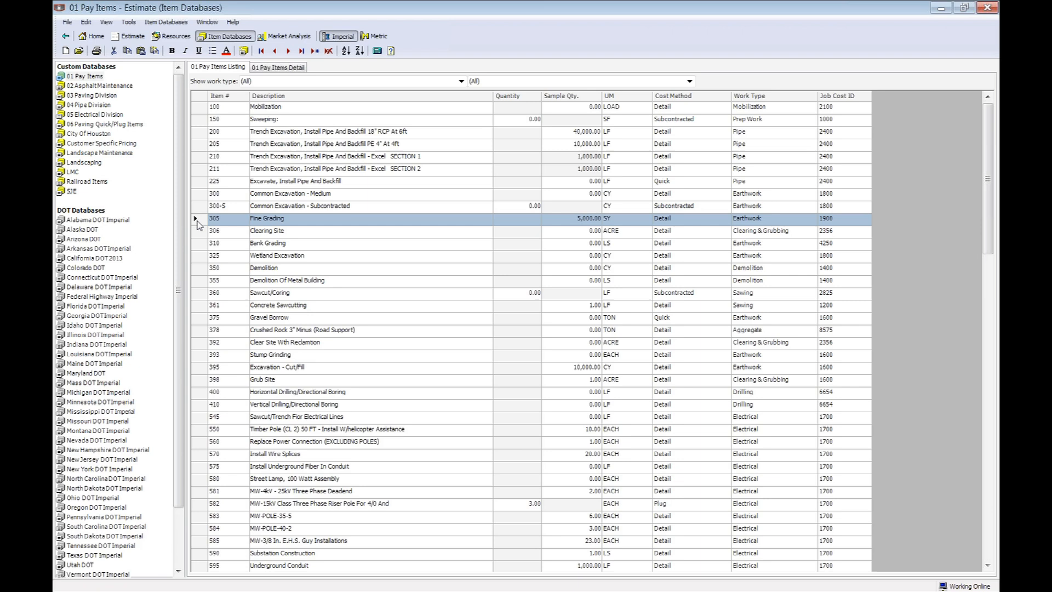
pyautogui.doubleClick(196, 219)
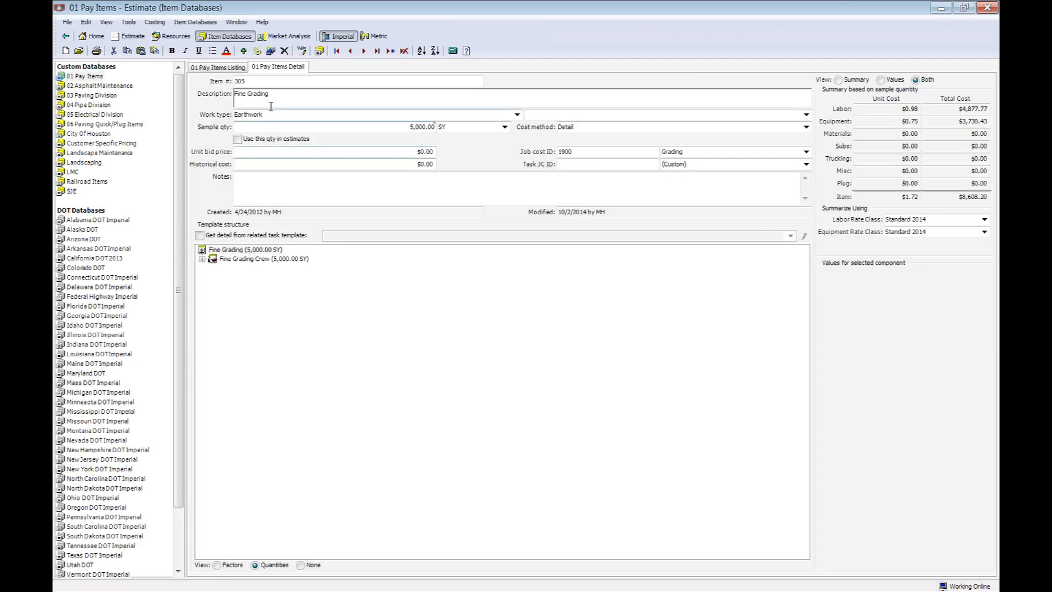
pyautogui.moveTo(276, 98); pyautogui.dragTo(234, 97)
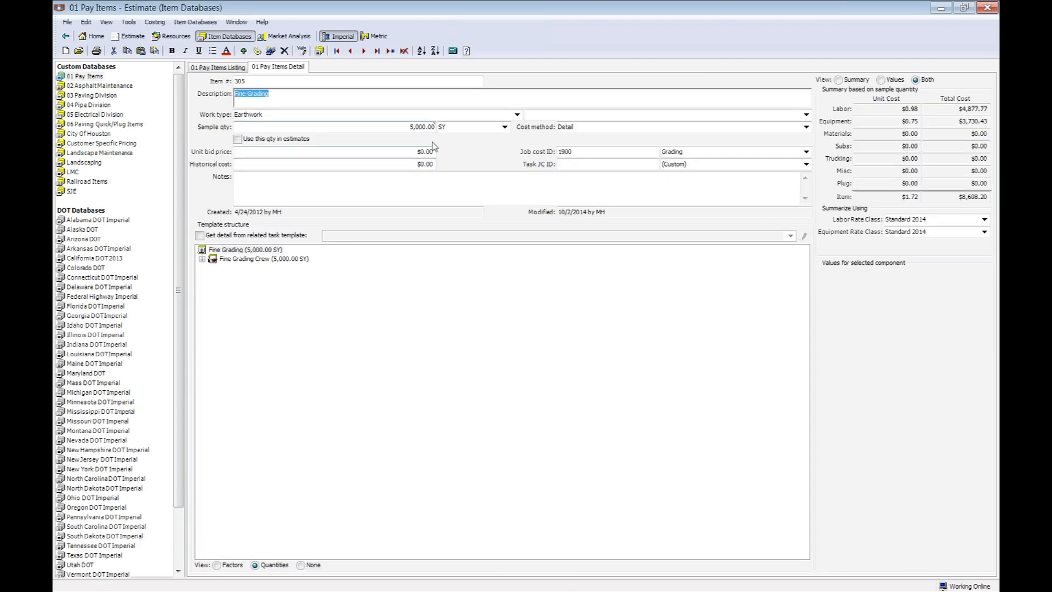
pyautogui.click(450, 130)
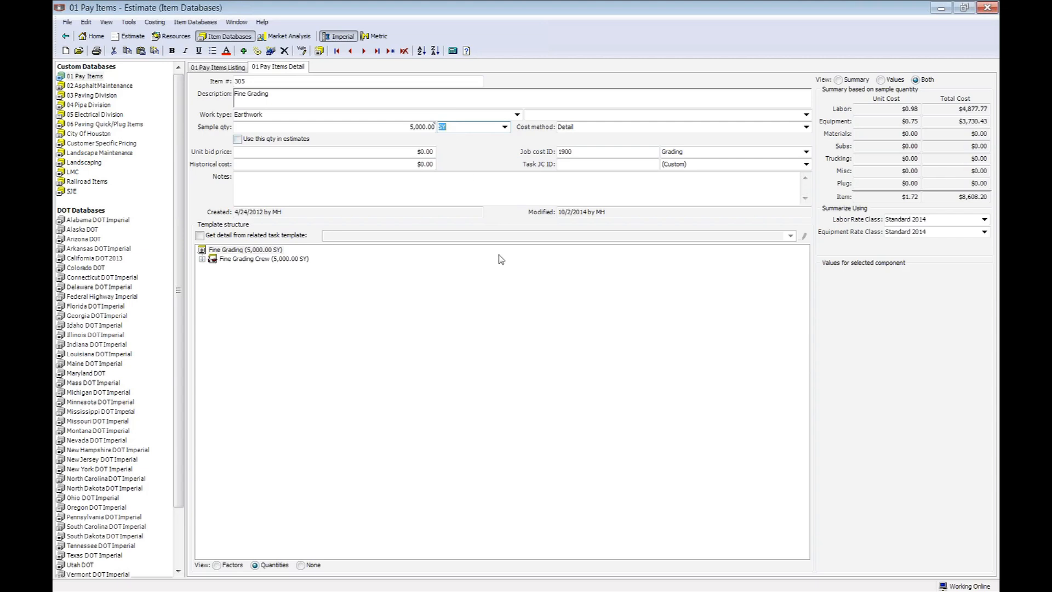
pyautogui.click(806, 153)
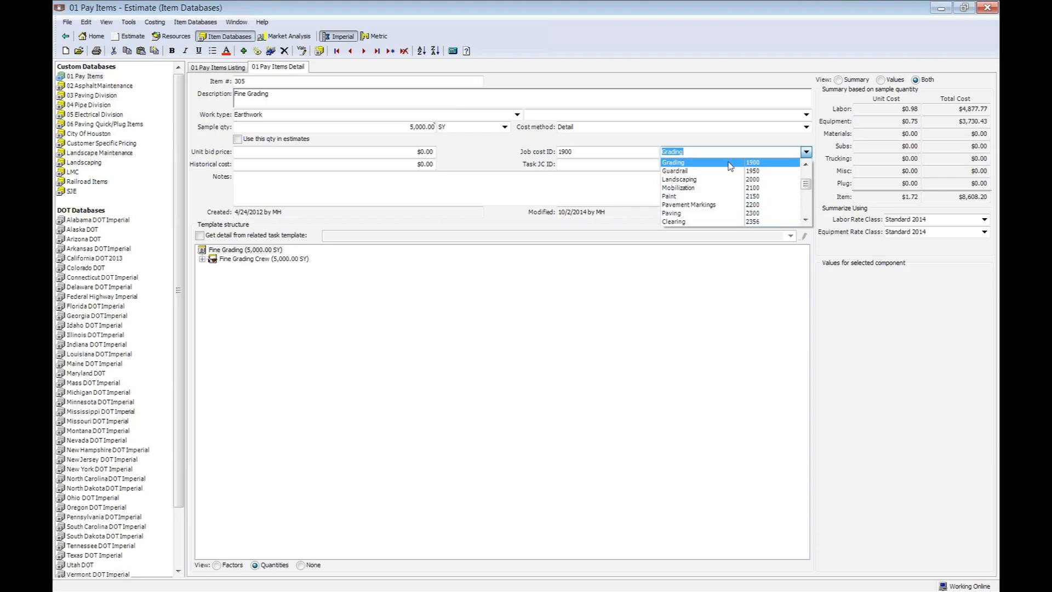
pyautogui.click(500, 290)
pyautogui.click(203, 259)
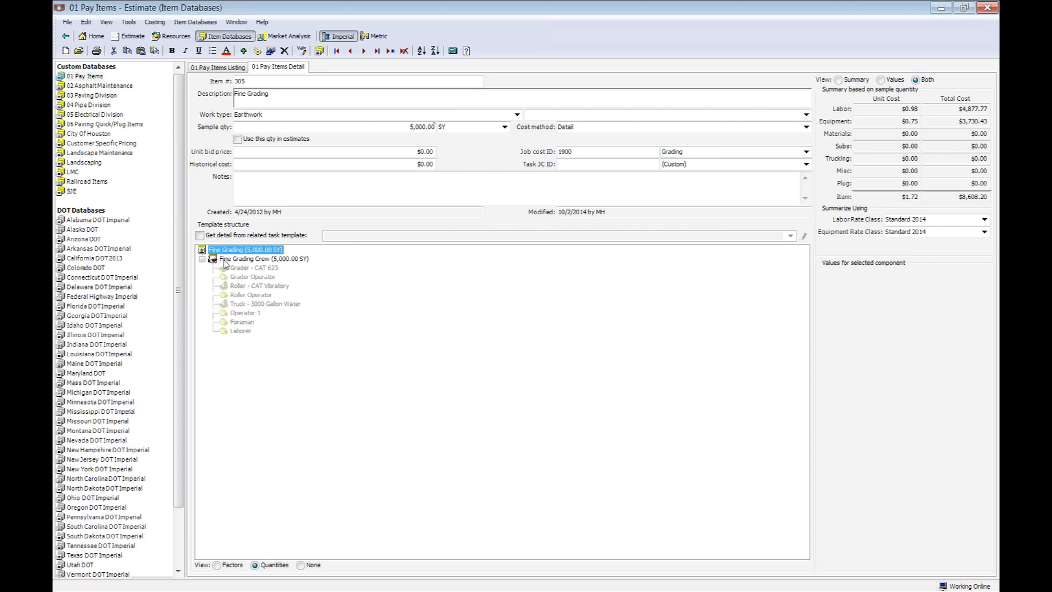
pyautogui.click(241, 259)
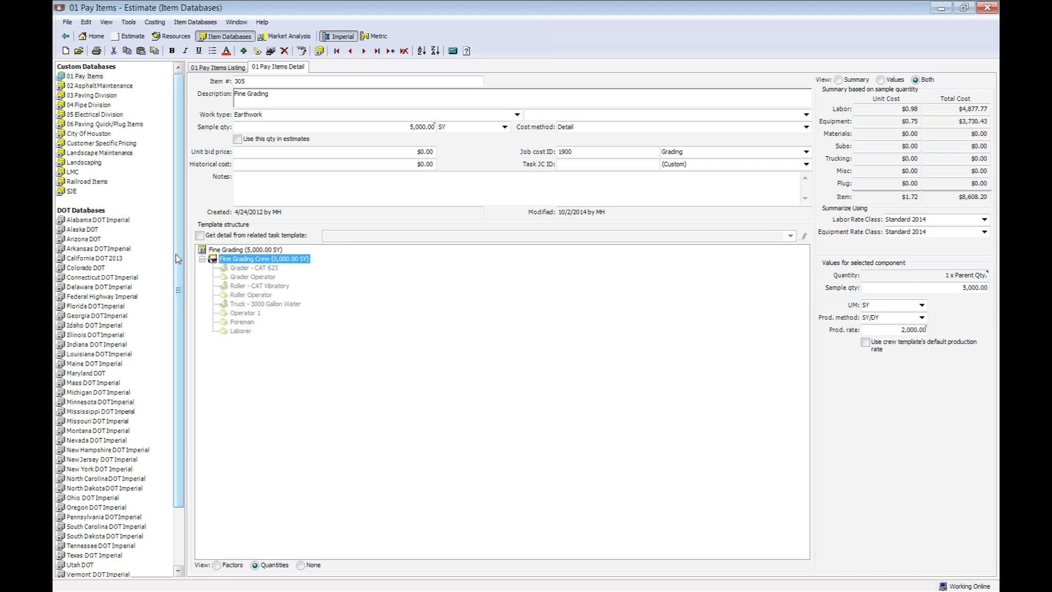
# Display the Indirect Items database listing.
pyautogui.moveTo(175, 259); pyautogui.dragTo(181, 311)
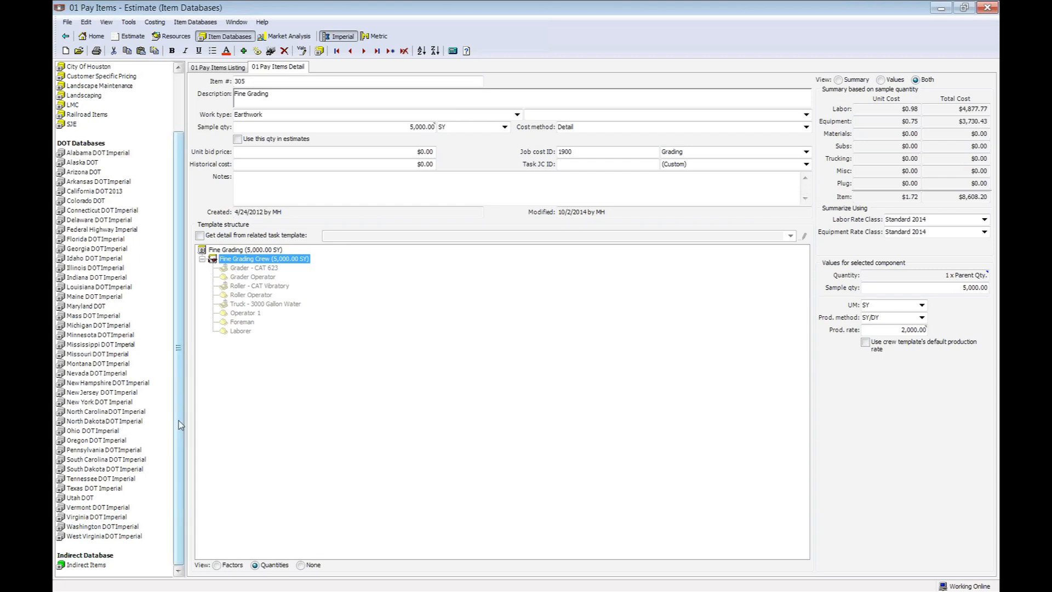
pyautogui.click(82, 565)
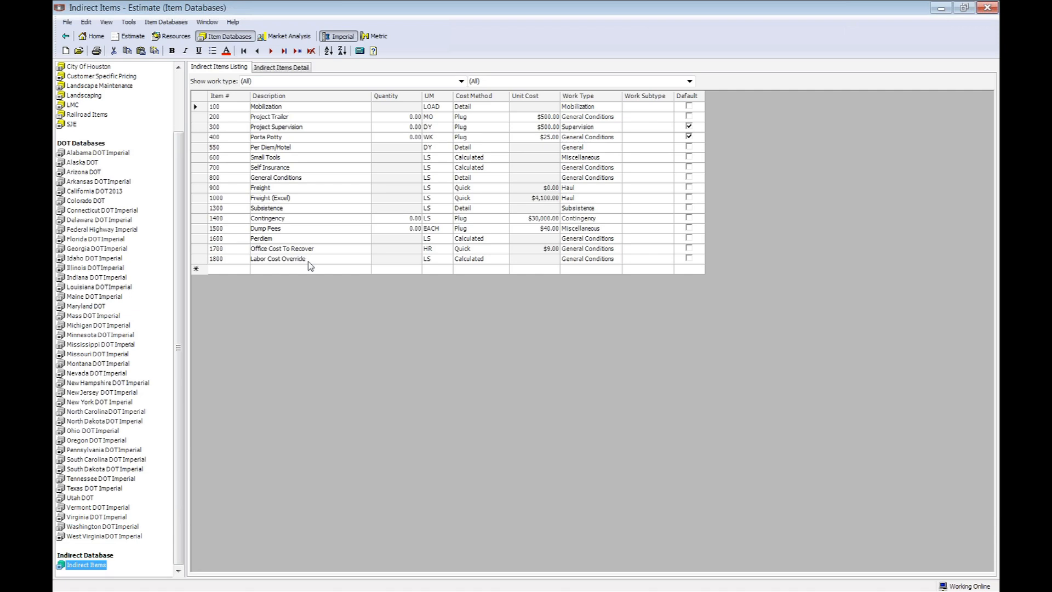
# Open the recent estimate Riverside Development from the home page.
pyautogui.click(96, 36)
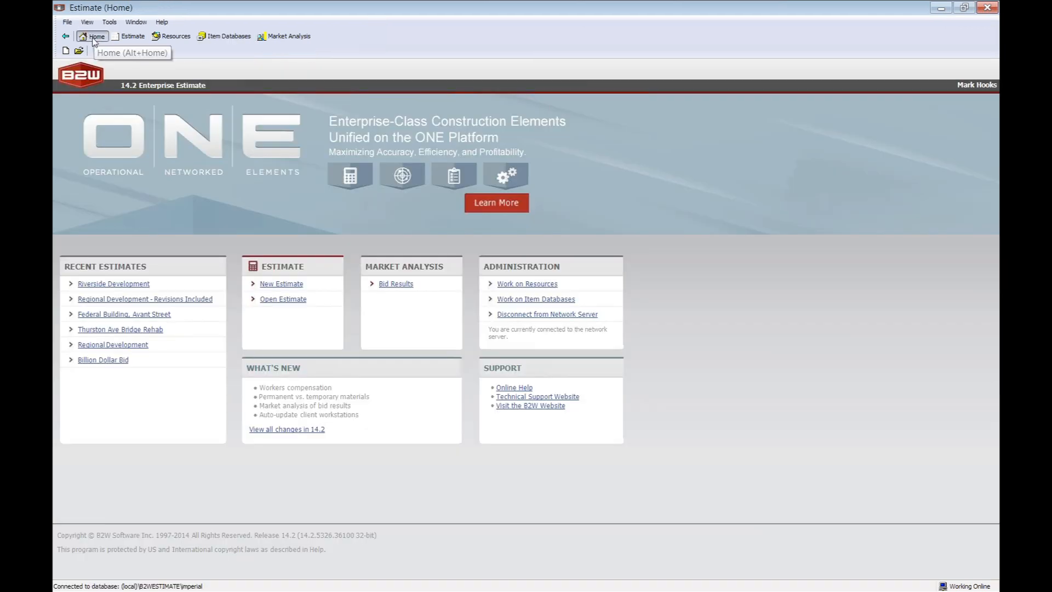
pyautogui.click(129, 283)
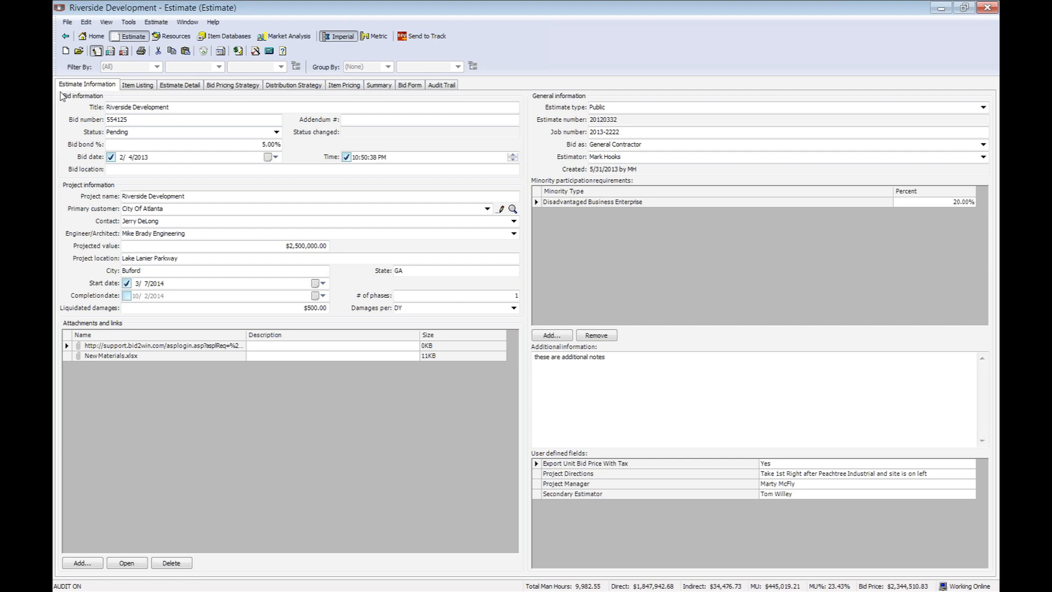
# Review the bid status and the assigned estimator in the estimate's general details.
pyautogui.click(171, 131)
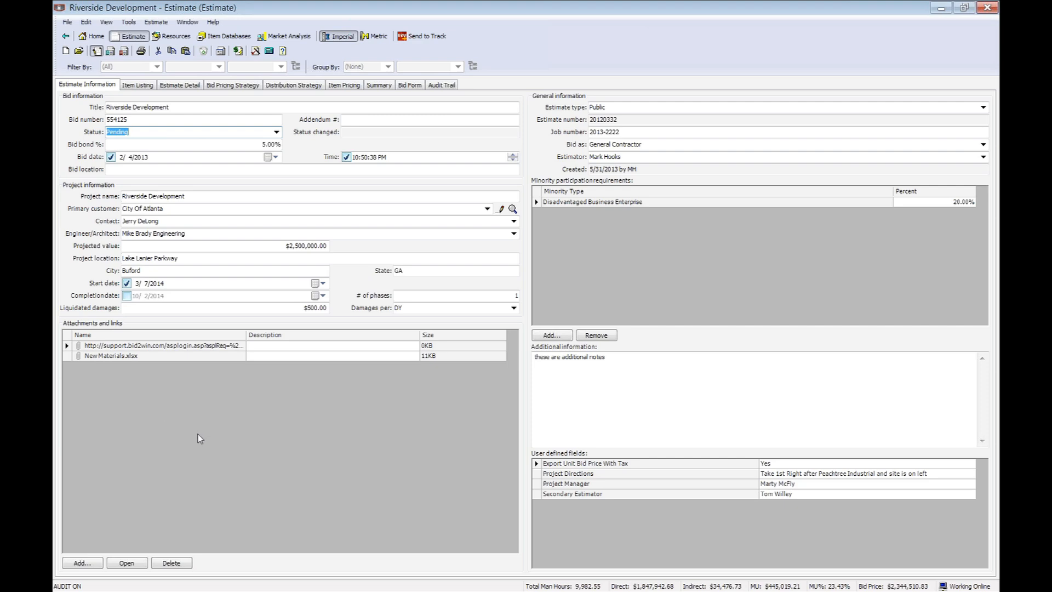
pyautogui.click(615, 157)
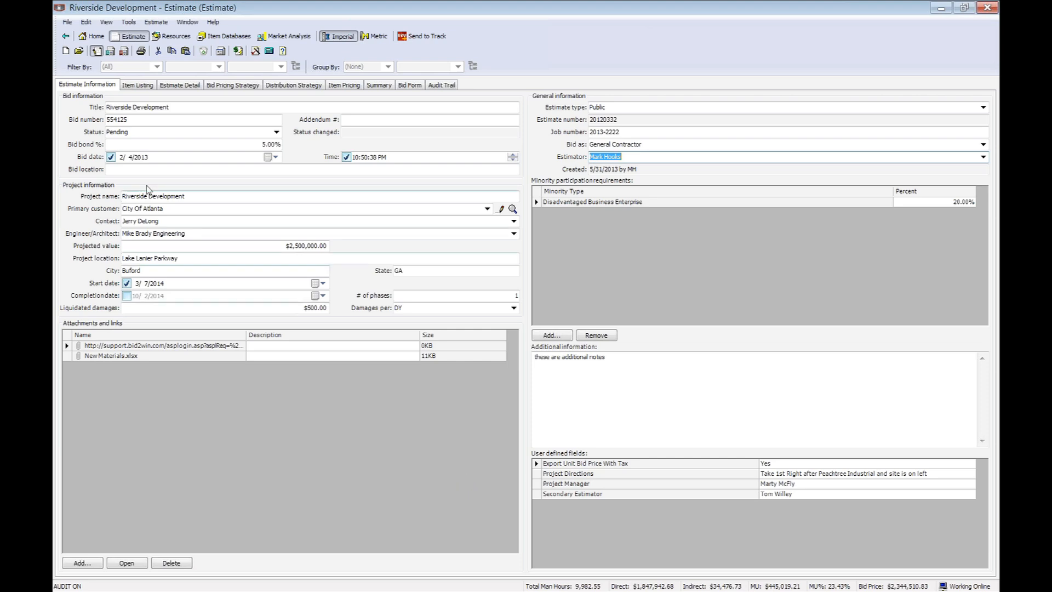
# Review the estimate's item listing and the 01 Pay Items available for adding, without adding any.
pyautogui.click(140, 85)
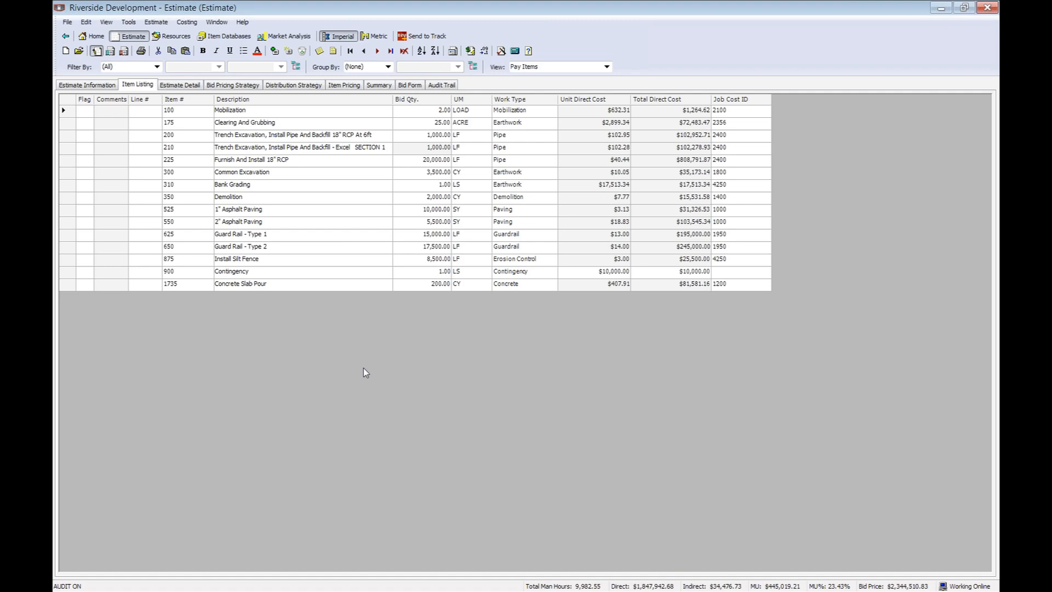
pyautogui.click(287, 54)
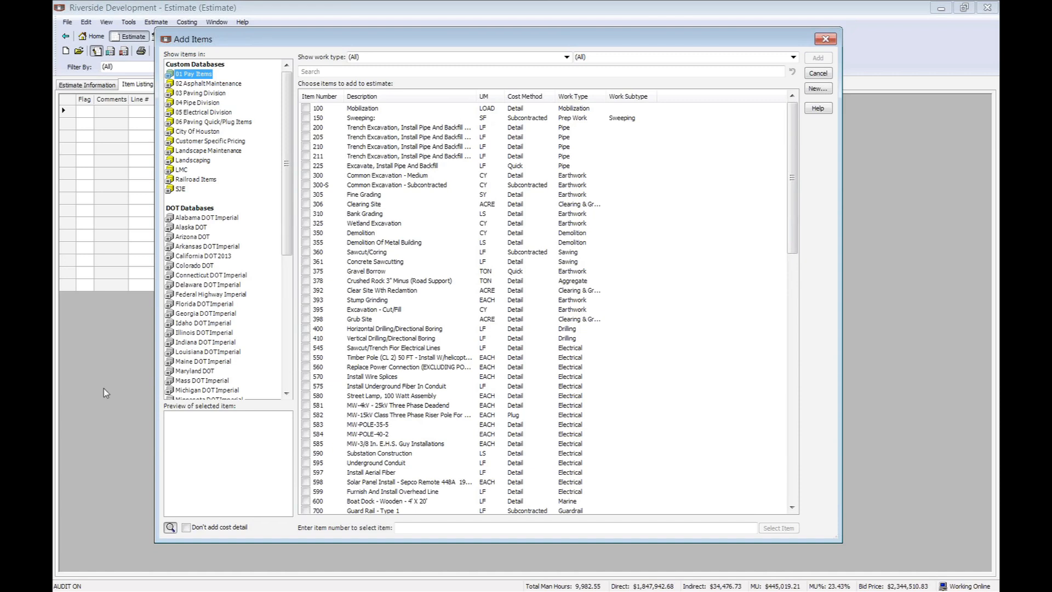
pyautogui.click(818, 73)
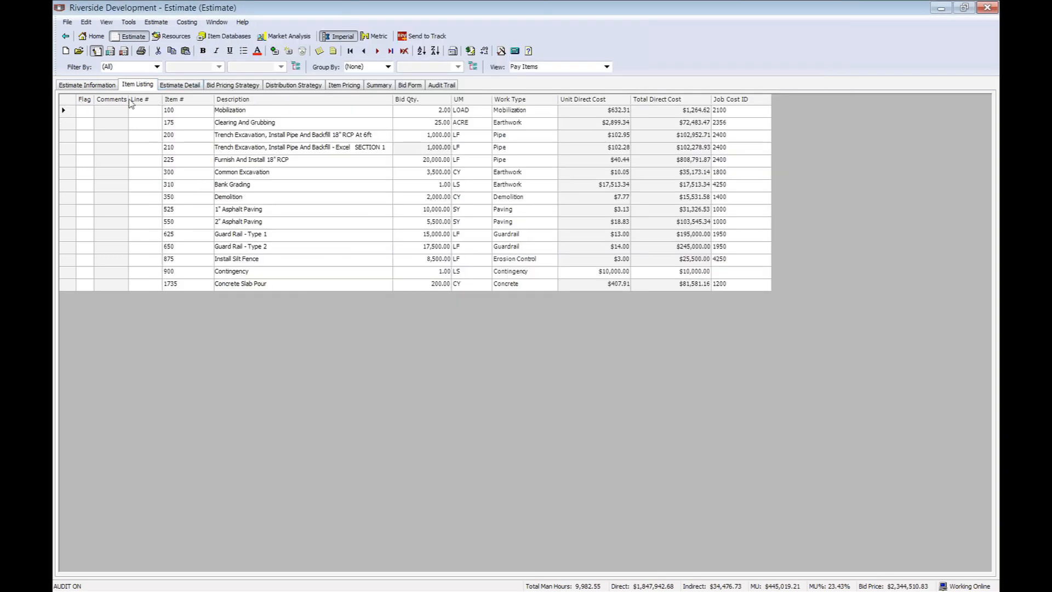
# Look through the additional columns available for the item listing, including Tags, and leave the column layout as it is.
pyautogui.rightClick(309, 102)
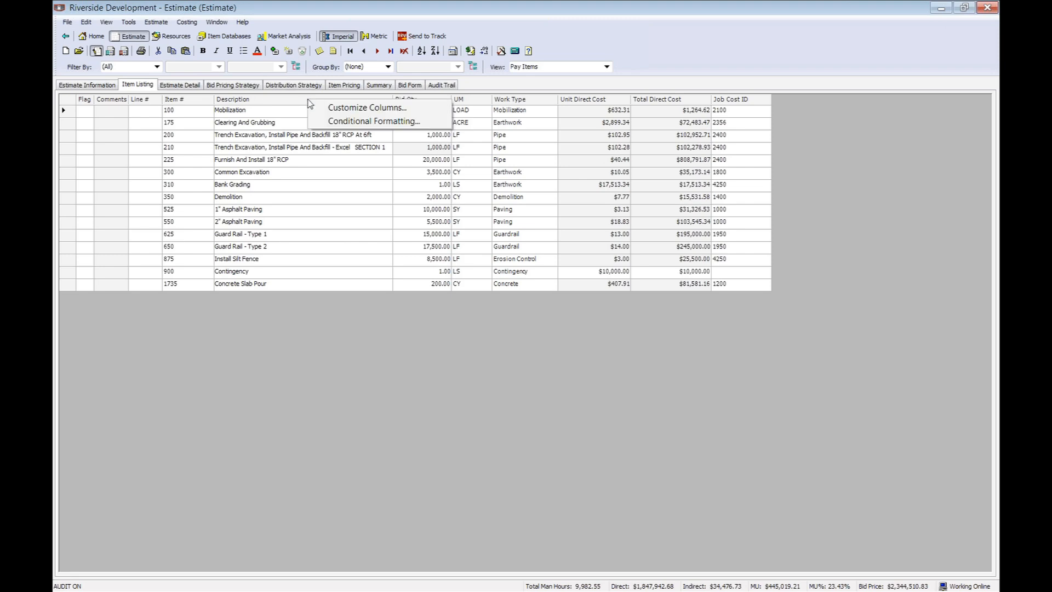
pyautogui.click(367, 108)
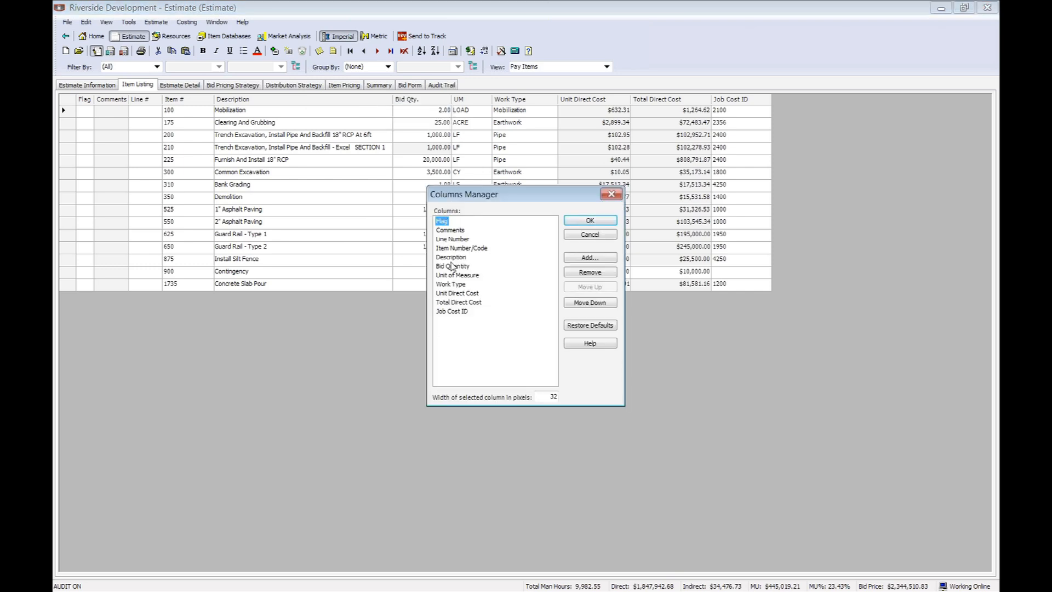
pyautogui.click(584, 257)
pyautogui.moveTo(586, 219); pyautogui.dragTo(585, 377)
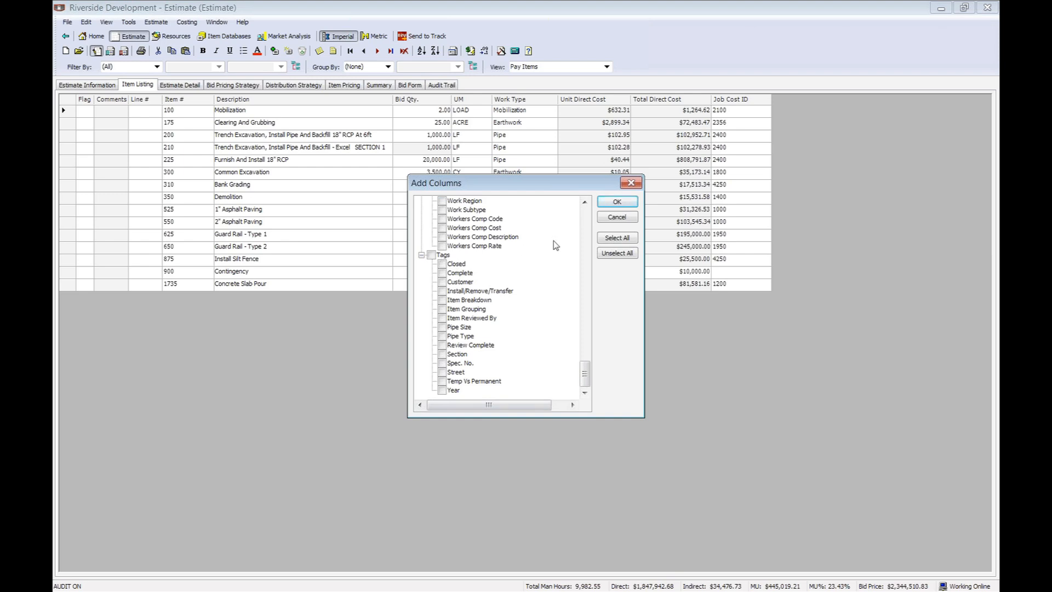
pyautogui.click(617, 218)
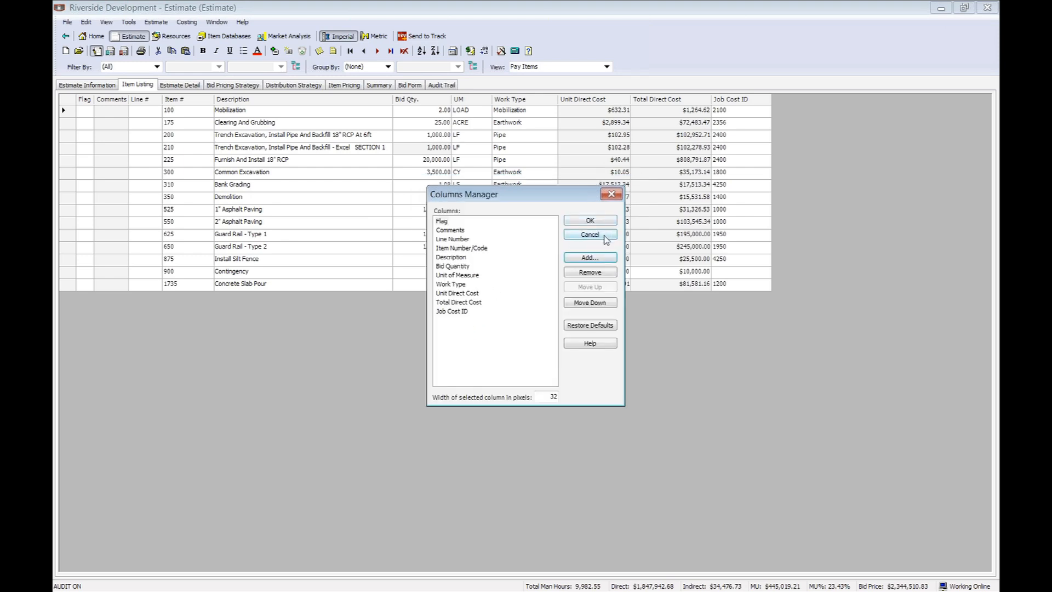
pyautogui.click(606, 239)
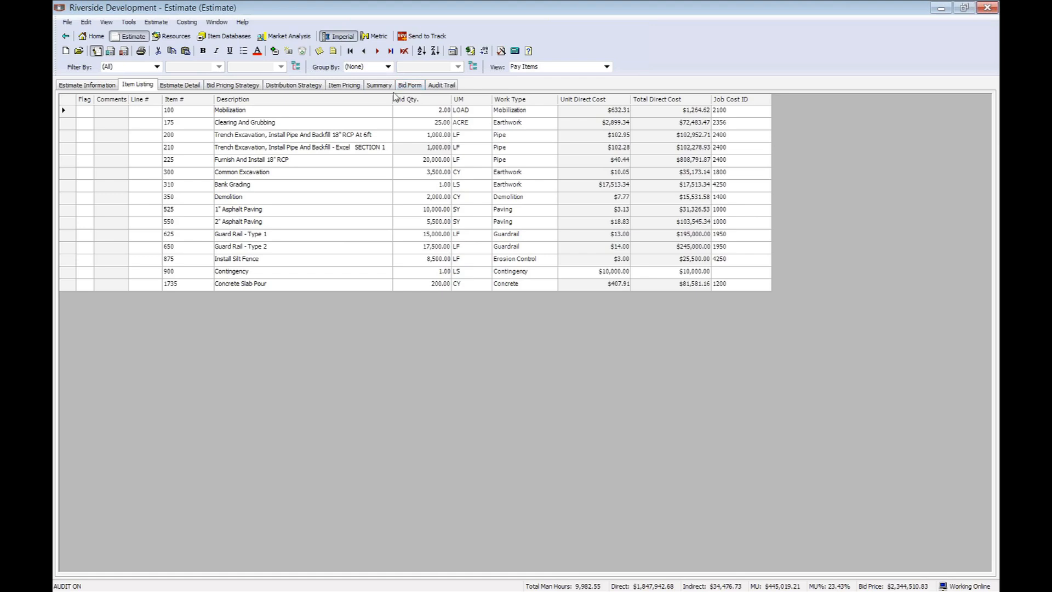
# Examine the Pay Items cost summary by category in the estimate detail.
pyautogui.click(188, 86)
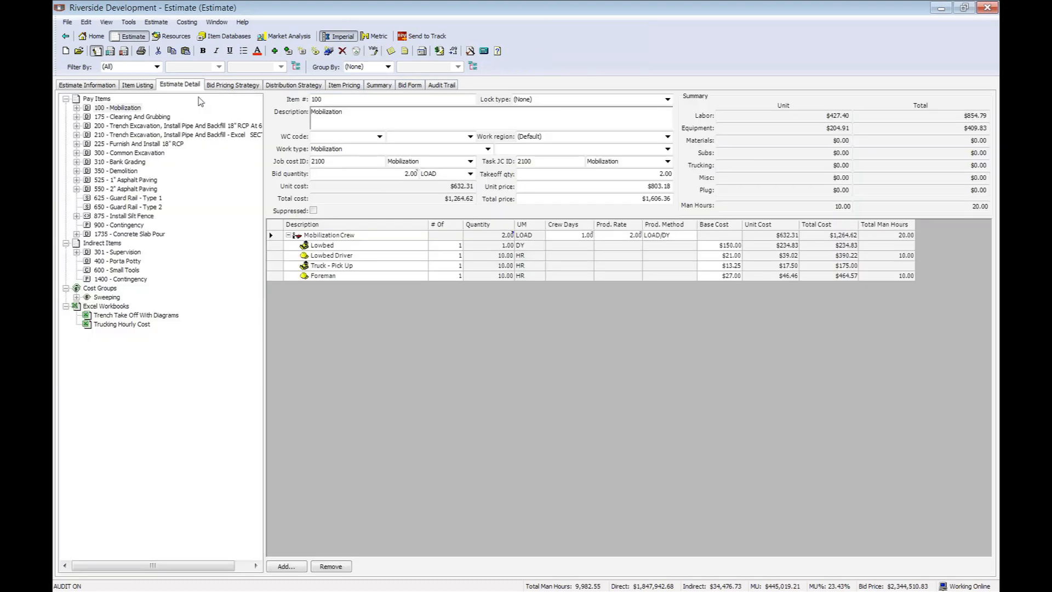
pyautogui.click(96, 99)
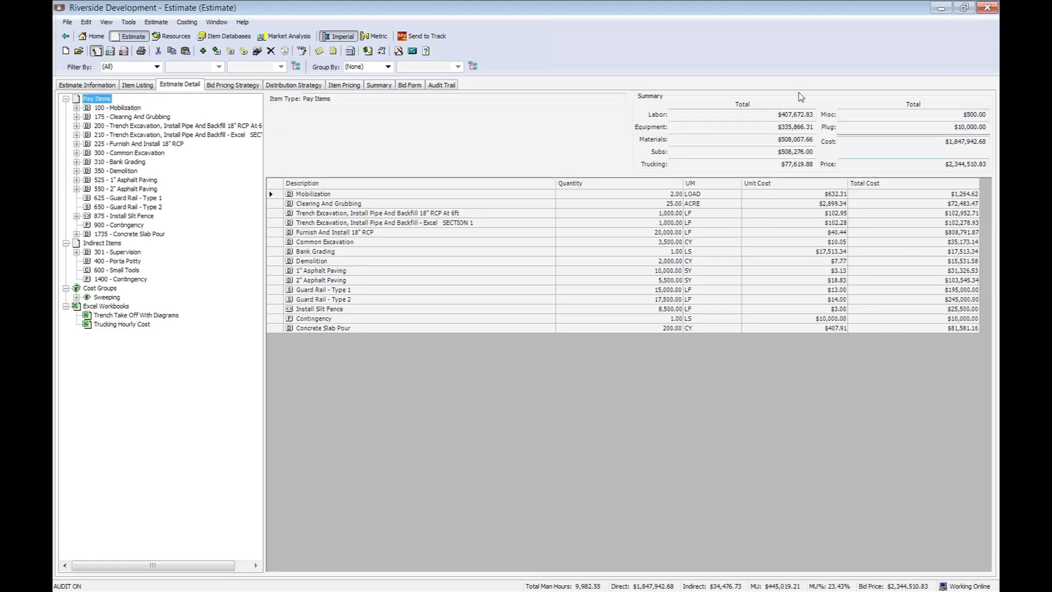
pyautogui.moveTo(791, 113)
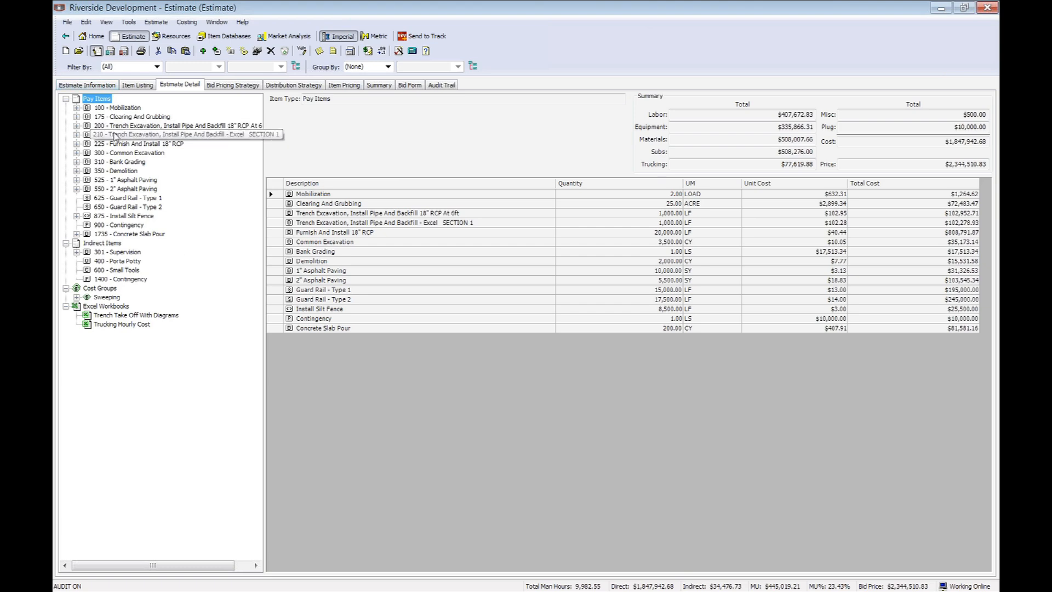
# Examine the item history of 300 Common Excavation, including the Excavation Crew and competitor prices from Regional Development - Revisions Included.
pyautogui.rightClick(142, 153)
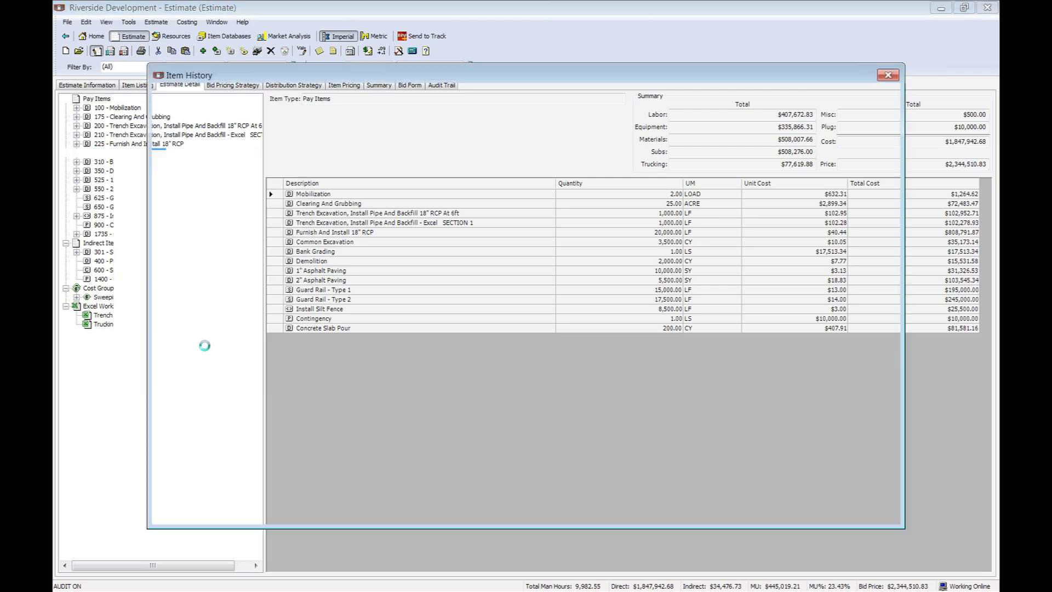
pyautogui.click(206, 350)
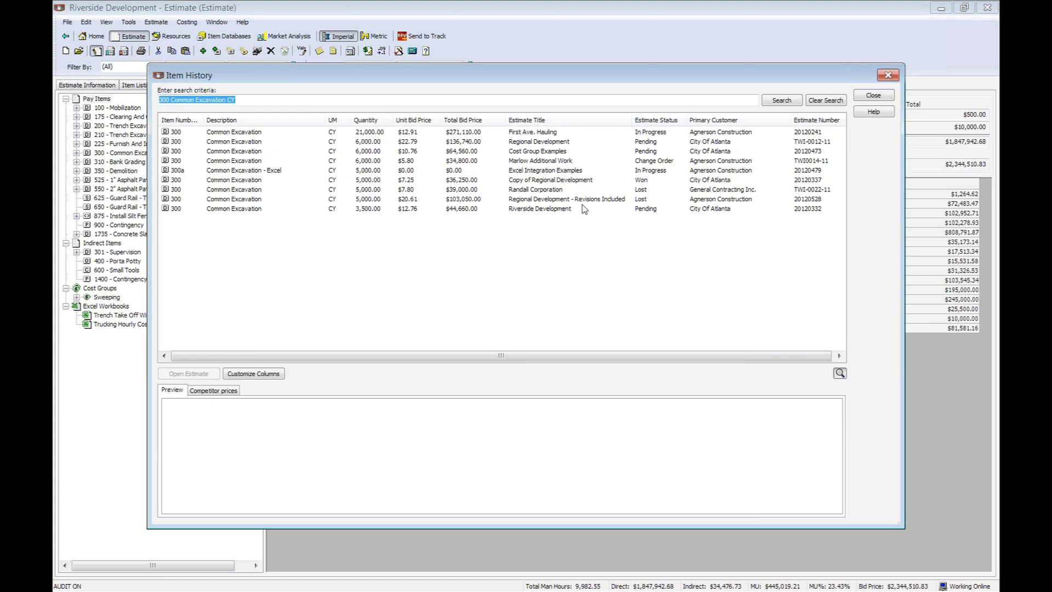
pyautogui.click(235, 199)
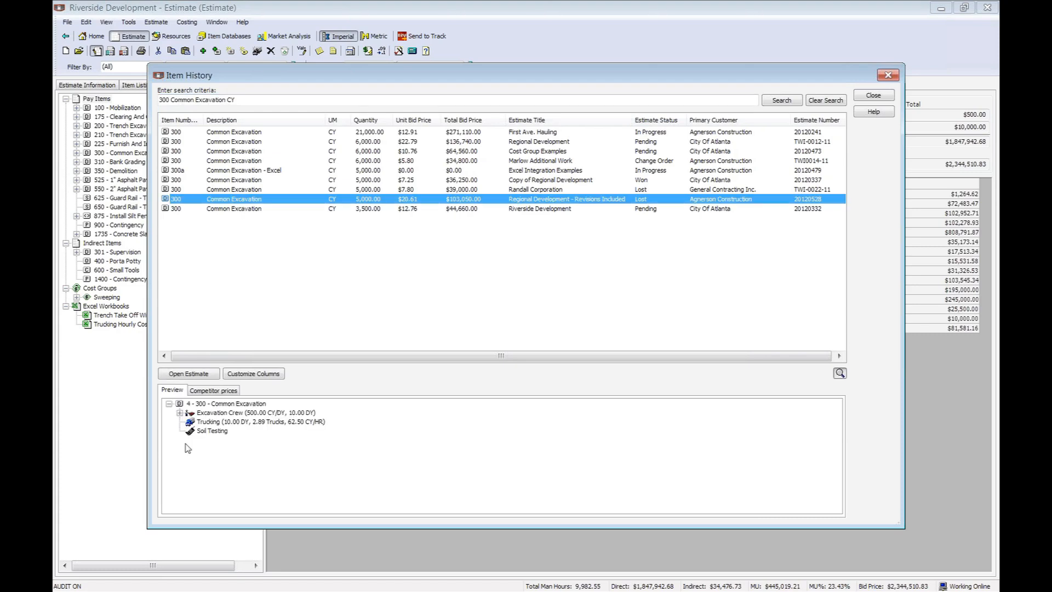
pyautogui.click(179, 413)
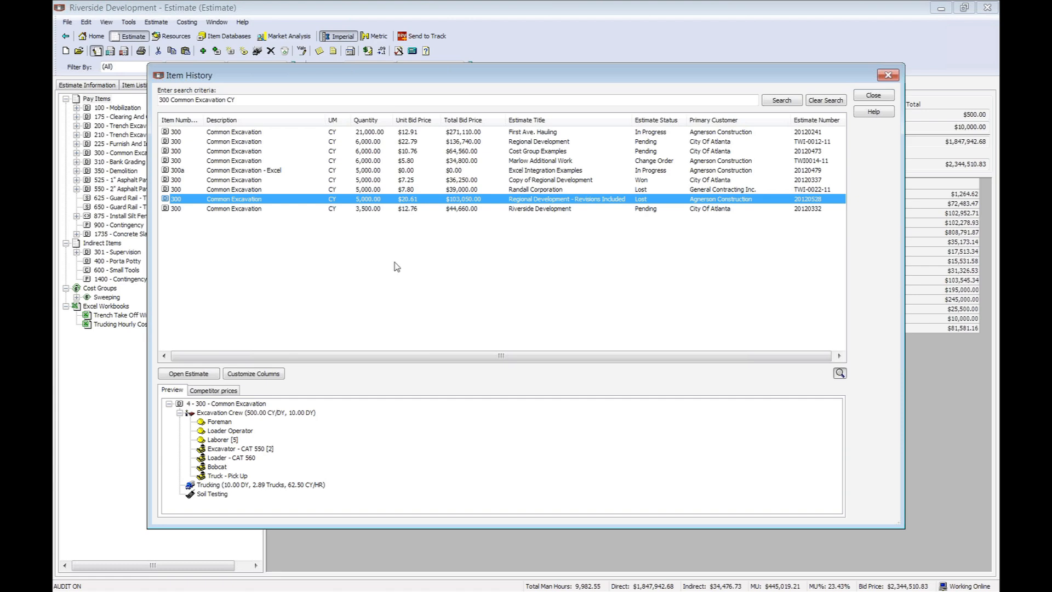
pyautogui.click(214, 391)
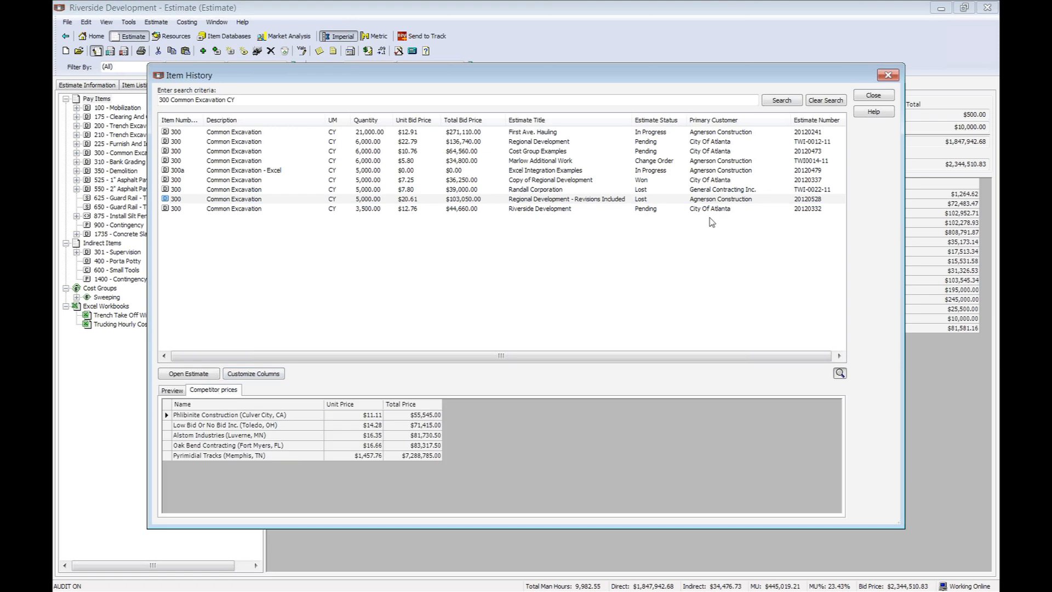
pyautogui.click(888, 75)
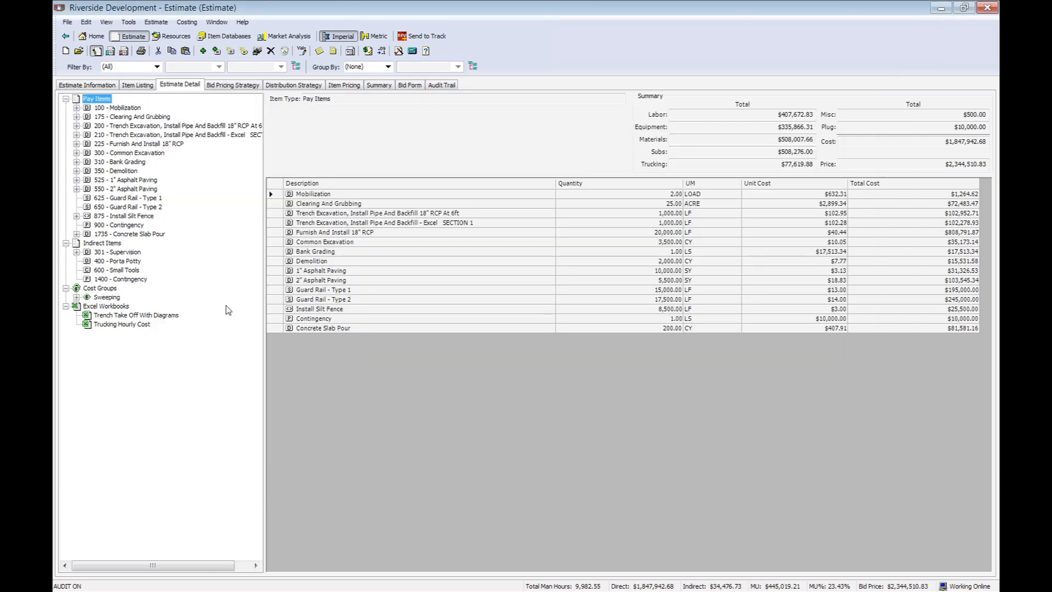
# Inspect the Sweeping cost group and its apportioned Sweeping cost within item 525 - 1" Asphalt Paving.
pyautogui.click(104, 297)
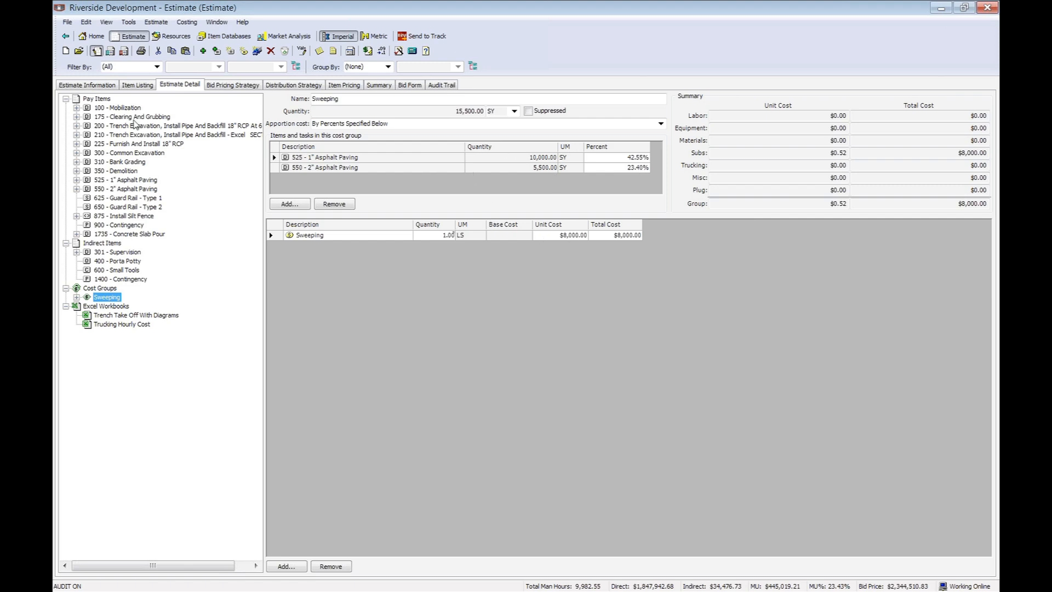
pyautogui.doubleClick(274, 159)
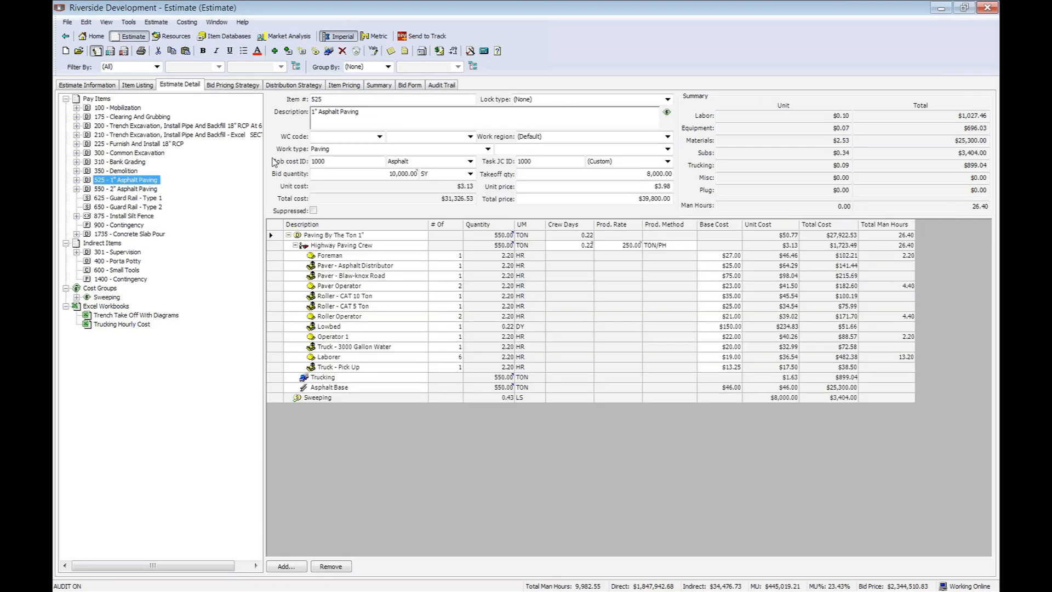
pyautogui.click(272, 399)
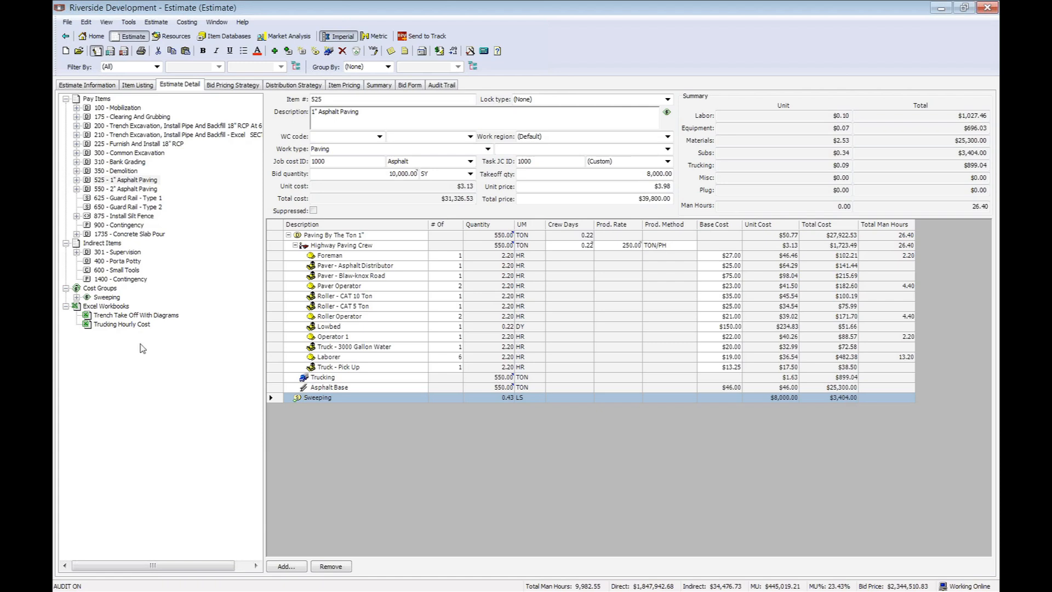
# Review the Trench Take Off With Diagrams workbook and the linked bid and Excavate Trench quantities in trench excavation item 210.
pyautogui.click(138, 317)
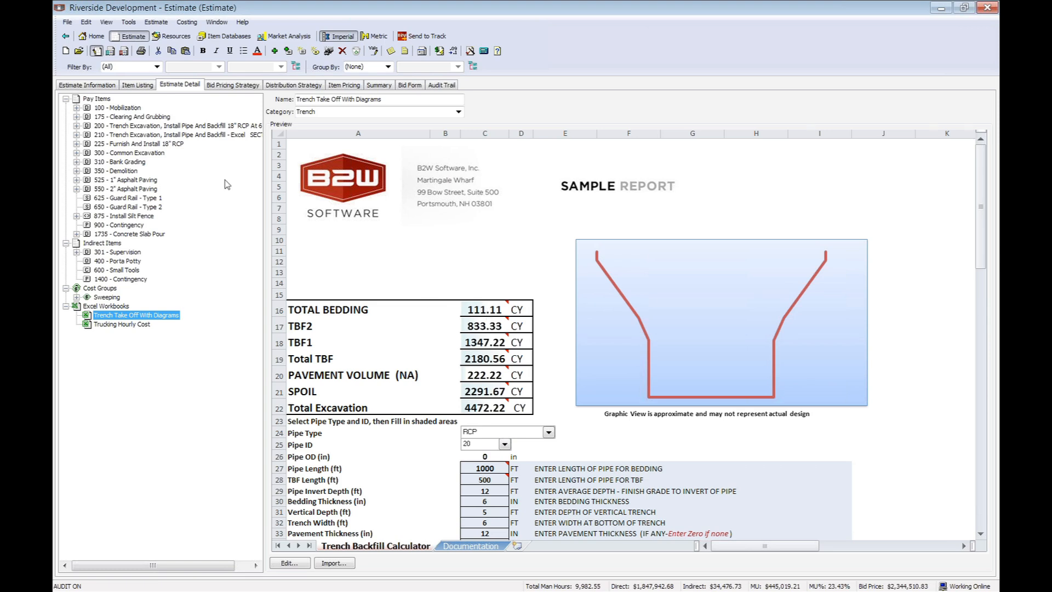
pyautogui.click(210, 135)
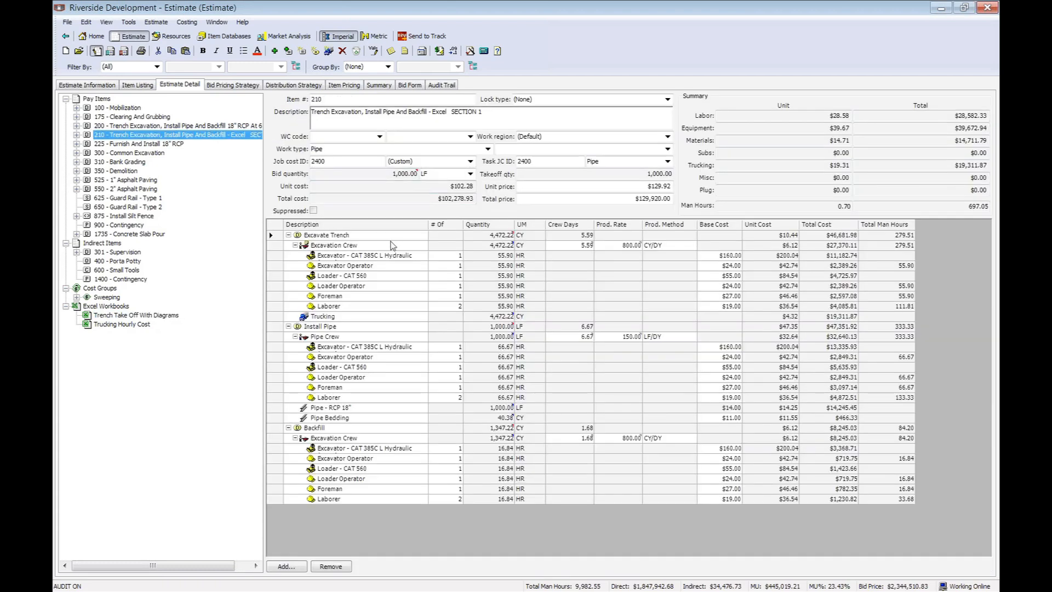
pyautogui.moveTo(398, 174)
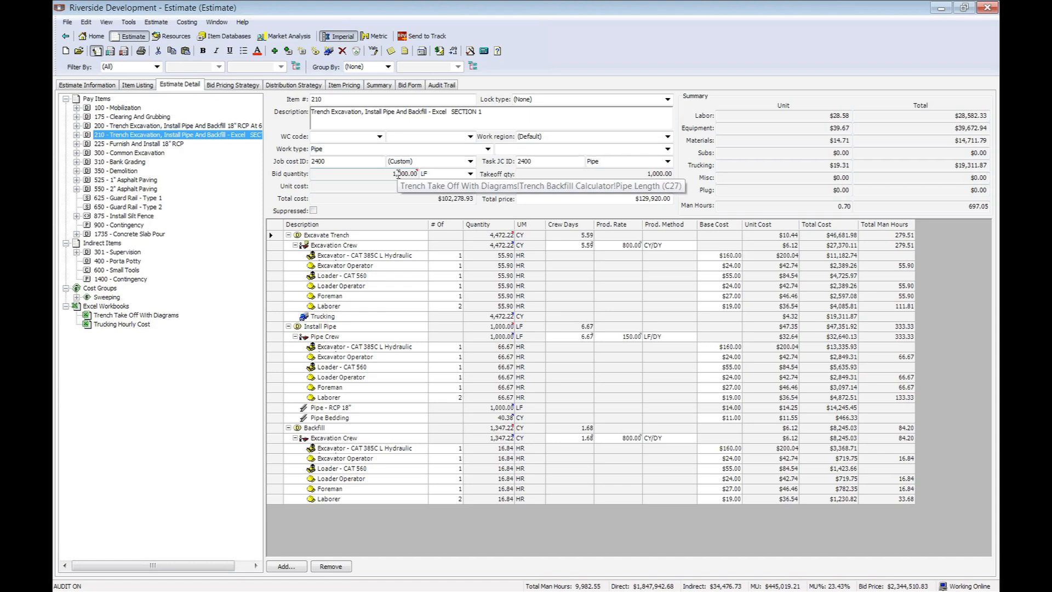
pyautogui.moveTo(500, 237)
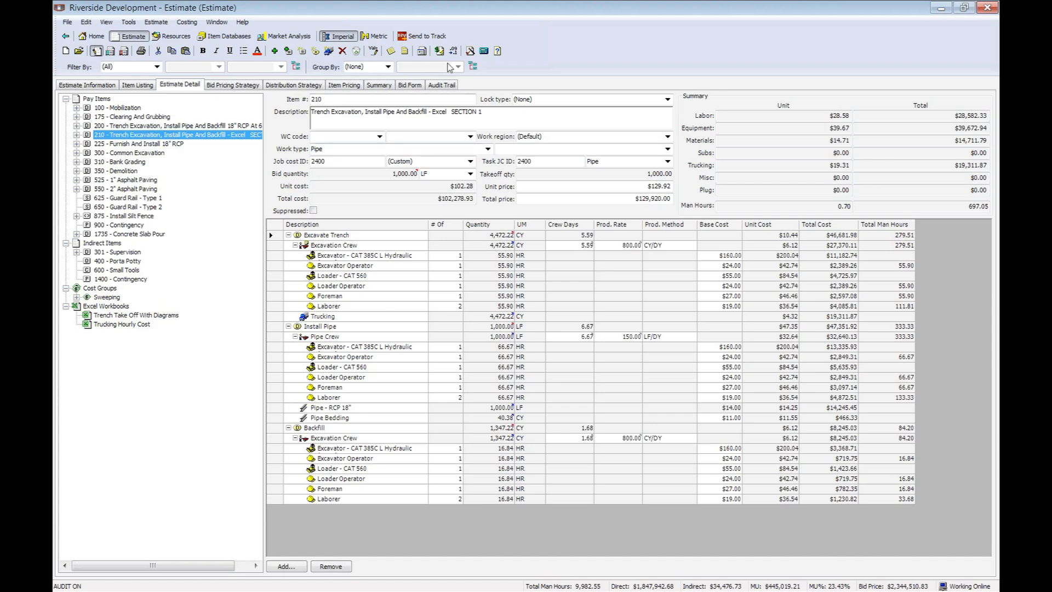
# Run the Estimate Check Wizard with its preselected checks.
pyautogui.click(469, 52)
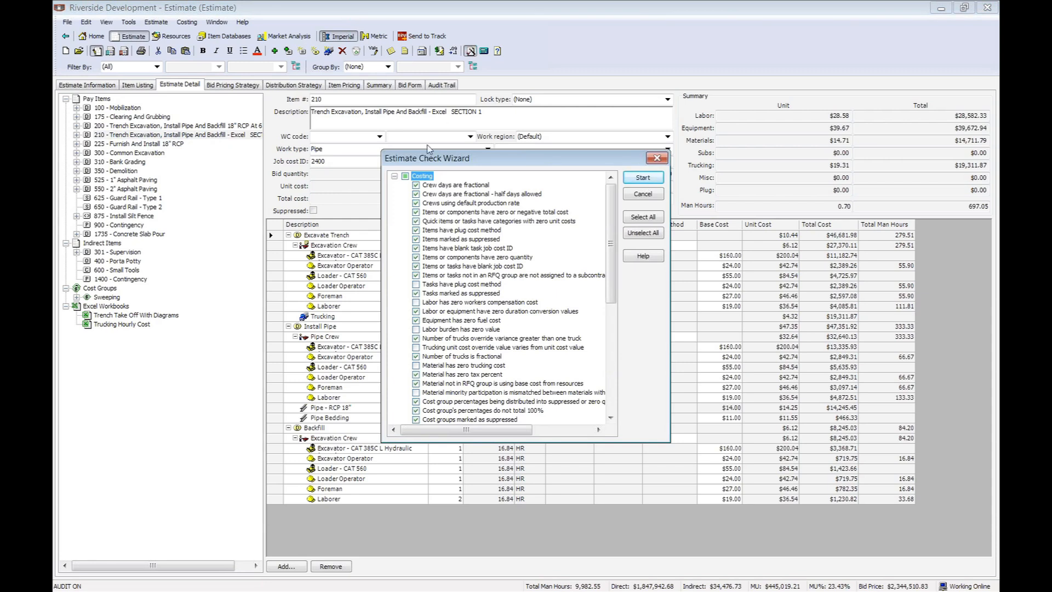
pyautogui.moveTo(614, 197)
pyautogui.mouseDown()
pyautogui.moveTo(615, 316)
pyautogui.moveTo(613, 191)
pyautogui.mouseUp()
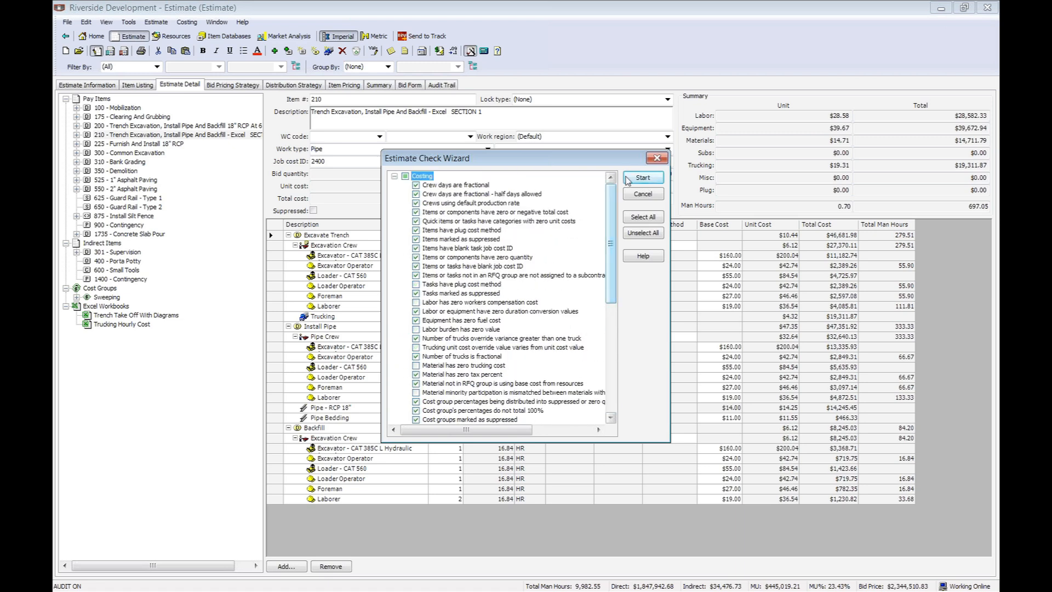
pyautogui.click(644, 179)
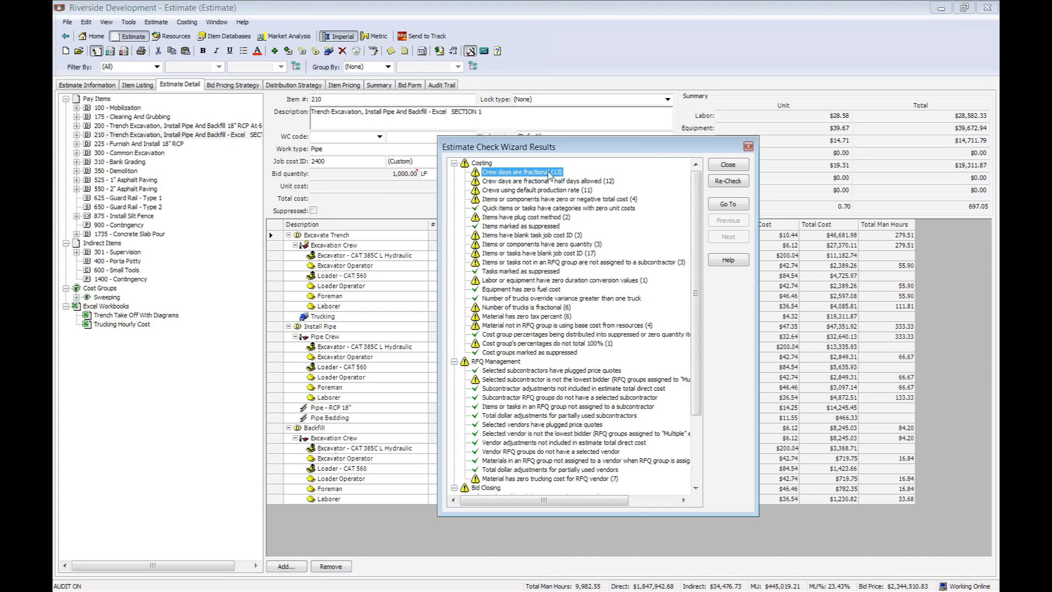
# Go to the first item or component flagged for zero or negative total cost, inspect its quantity, and close the check results.
pyautogui.click(546, 191)
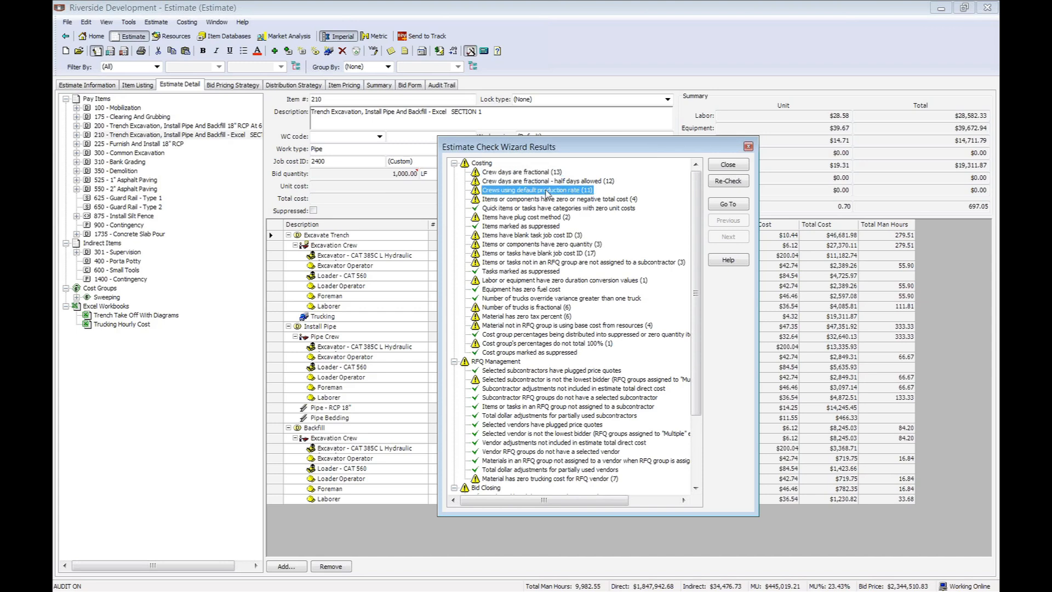
pyautogui.click(618, 200)
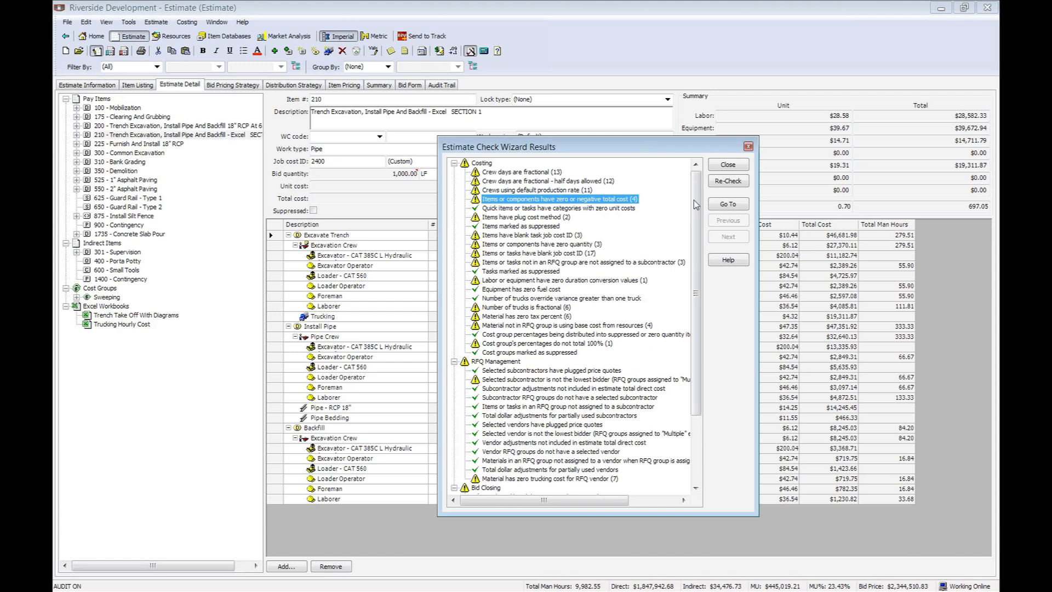
pyautogui.click(728, 205)
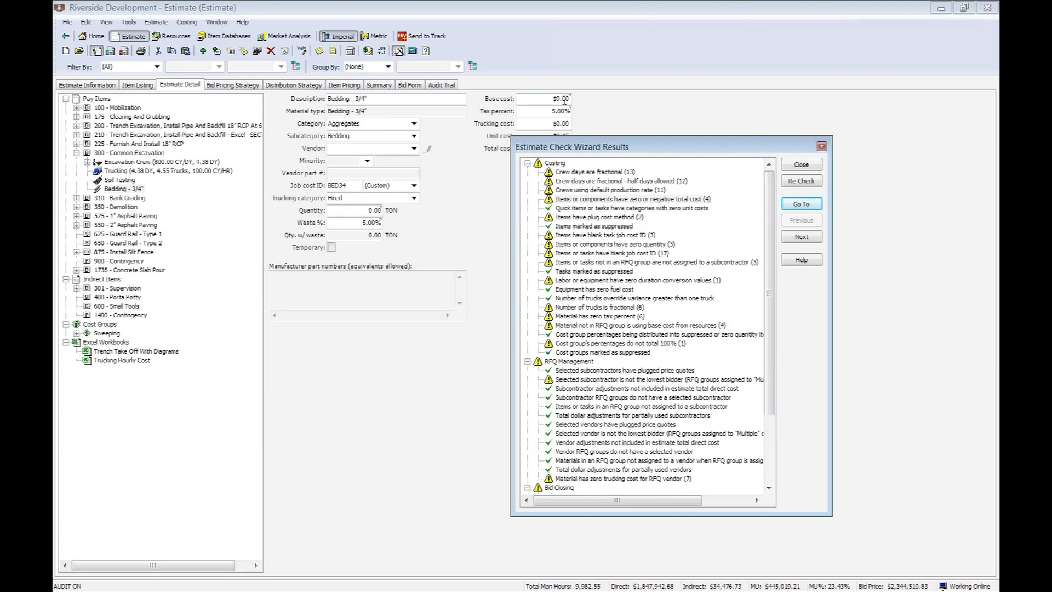
pyautogui.click(356, 211)
pyautogui.click(355, 210)
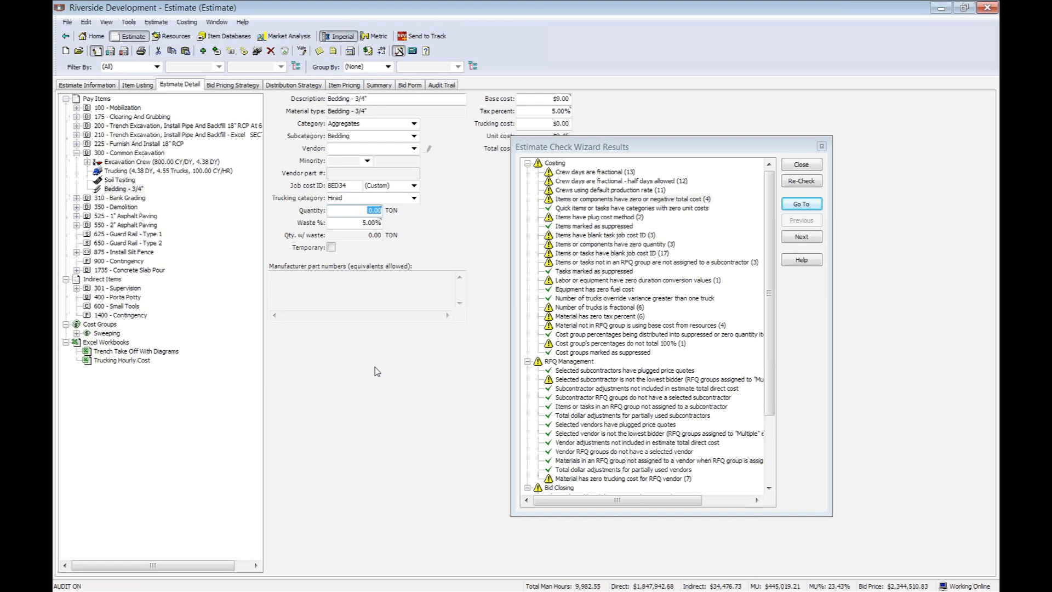
pyautogui.click(810, 165)
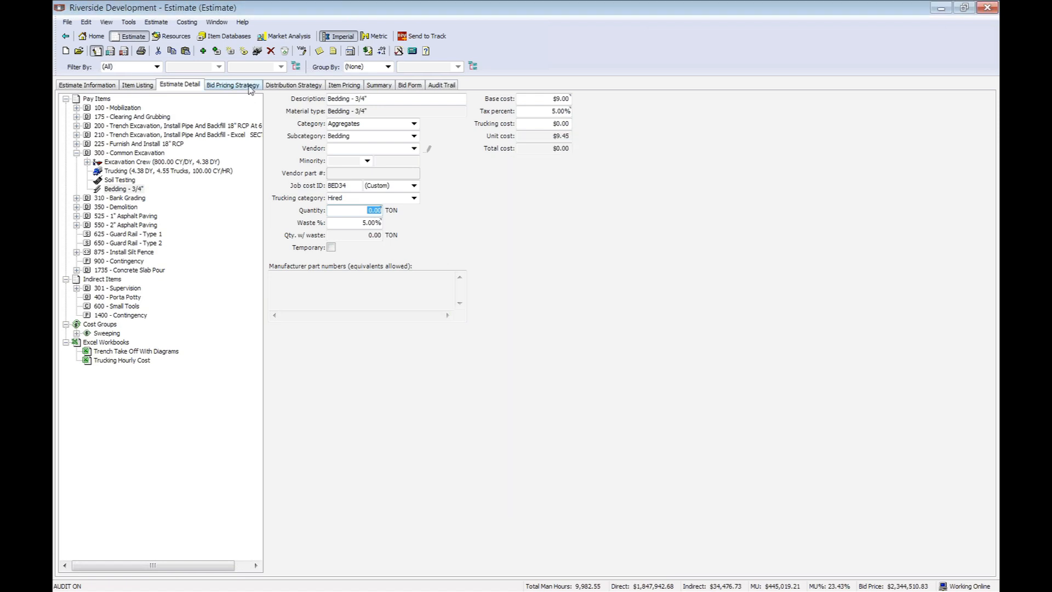
# Display the estimate's bid pricing strategy.
pyautogui.click(249, 86)
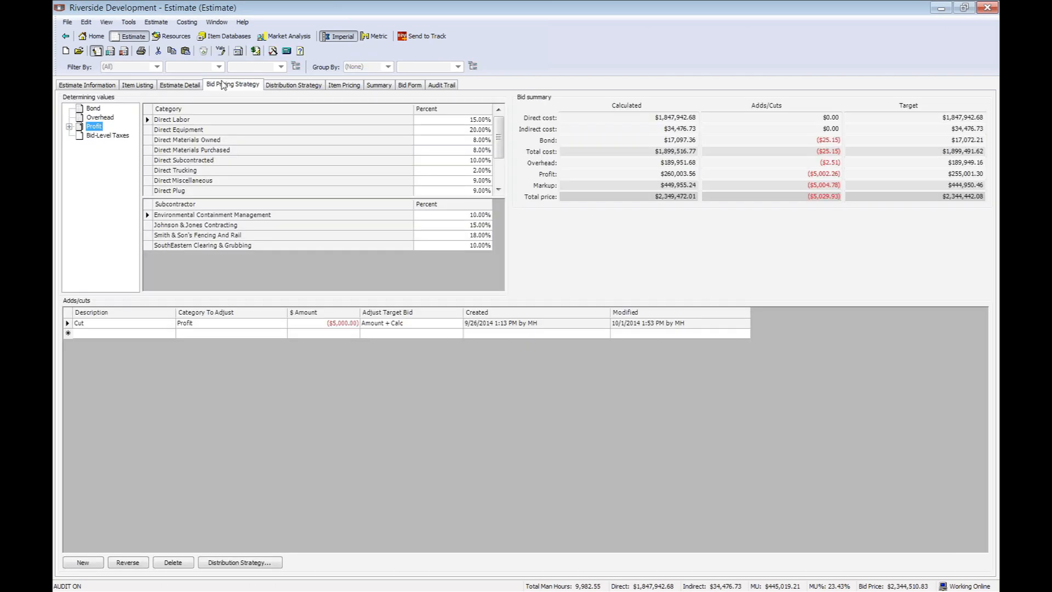
# Review the bond table and its alternatives, the overhead percentage, the profit percentages by category and work type, and the calculated total price.
pyautogui.click(91, 109)
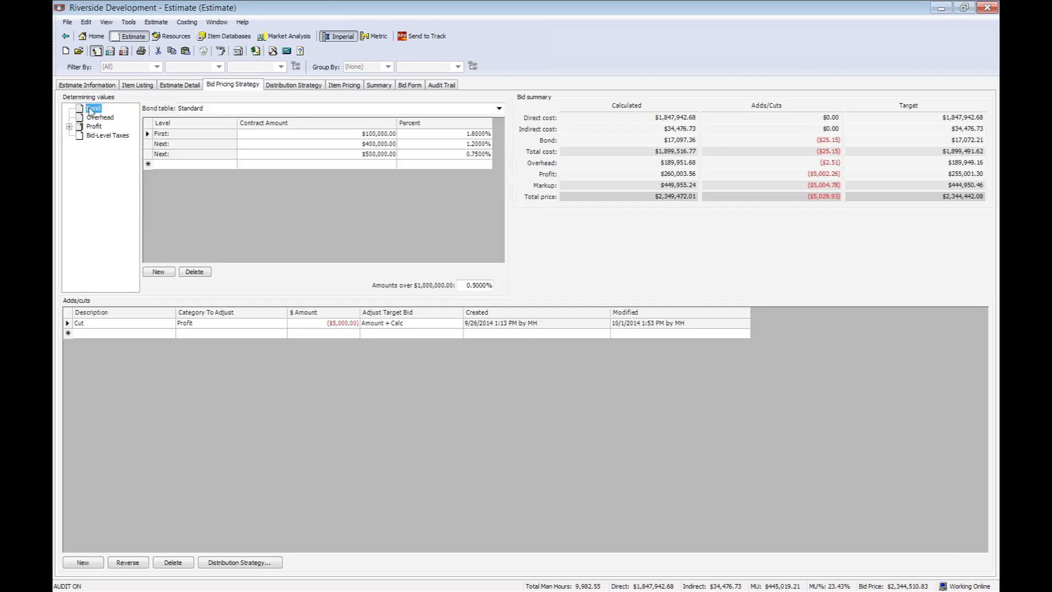
pyautogui.click(499, 108)
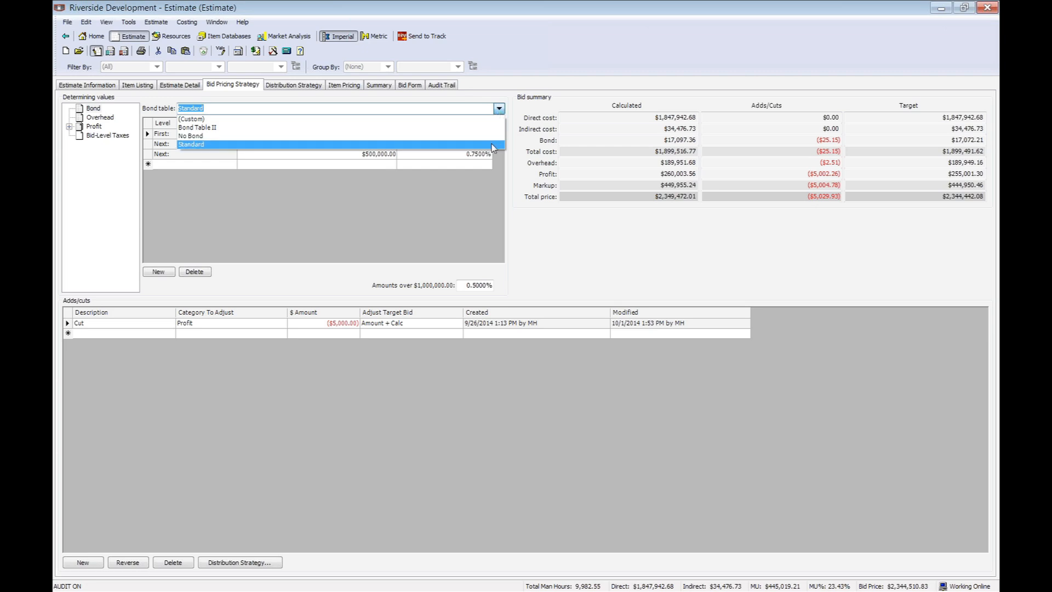
pyautogui.click(104, 118)
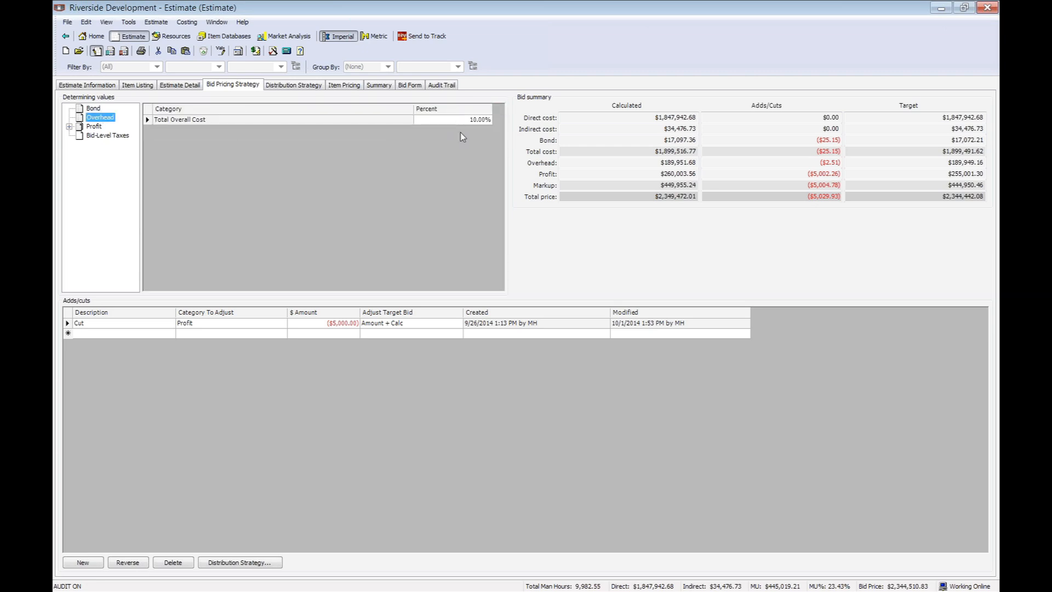
pyautogui.click(93, 126)
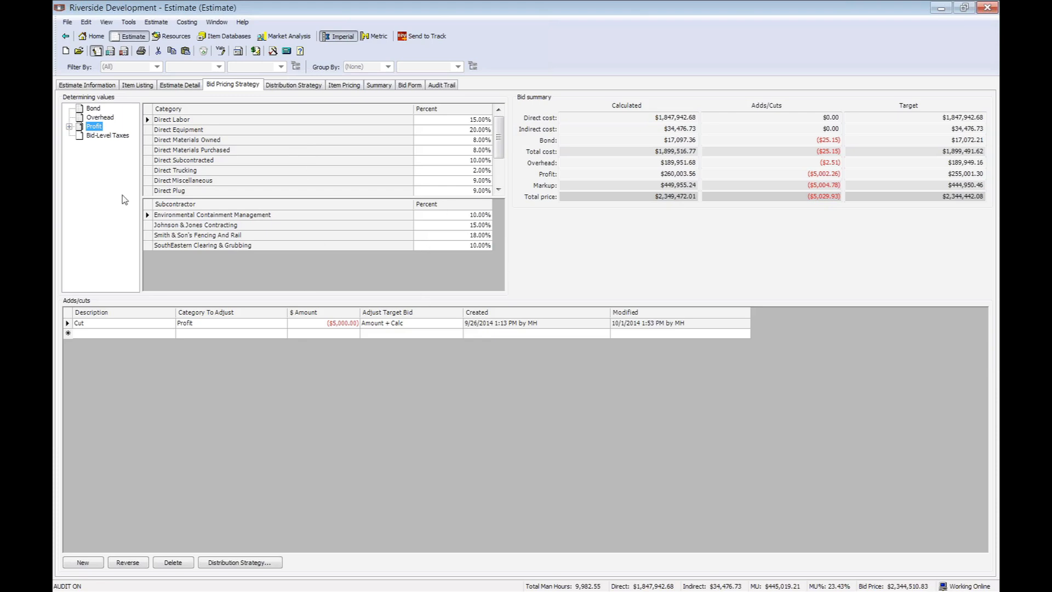
pyautogui.click(69, 127)
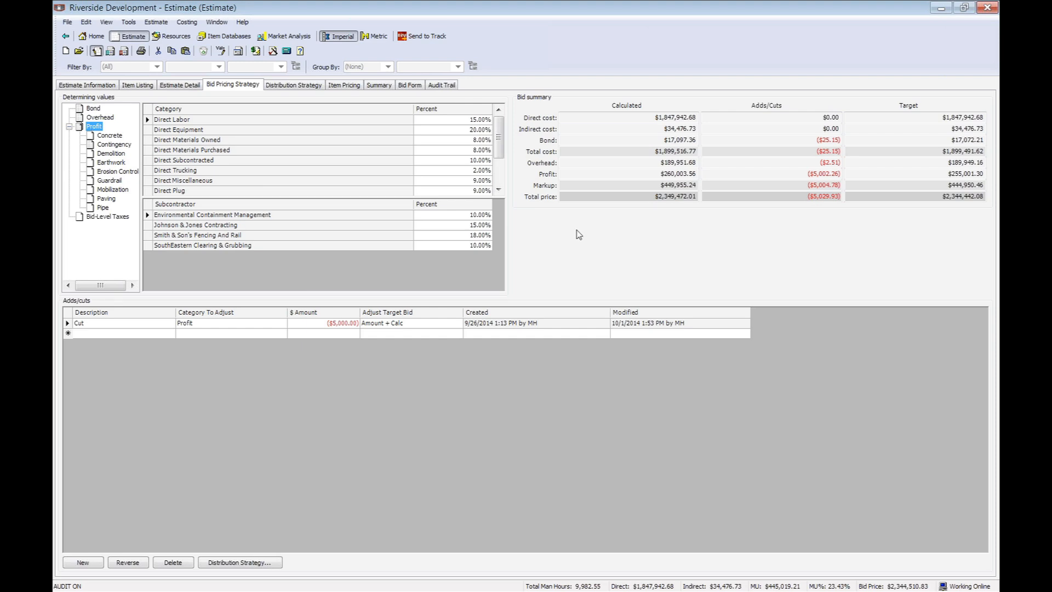
pyautogui.doubleClick(675, 196)
# Review the indirect cost distribution strategy, checking the 900 - Contingency item and the available distribution methods.
pyautogui.click(312, 86)
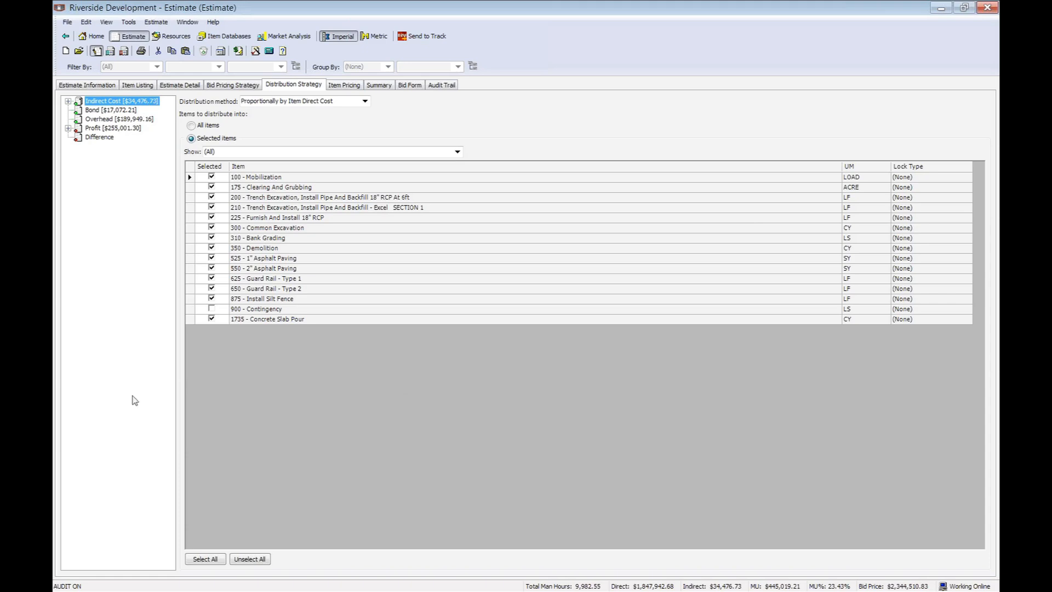
pyautogui.click(192, 309)
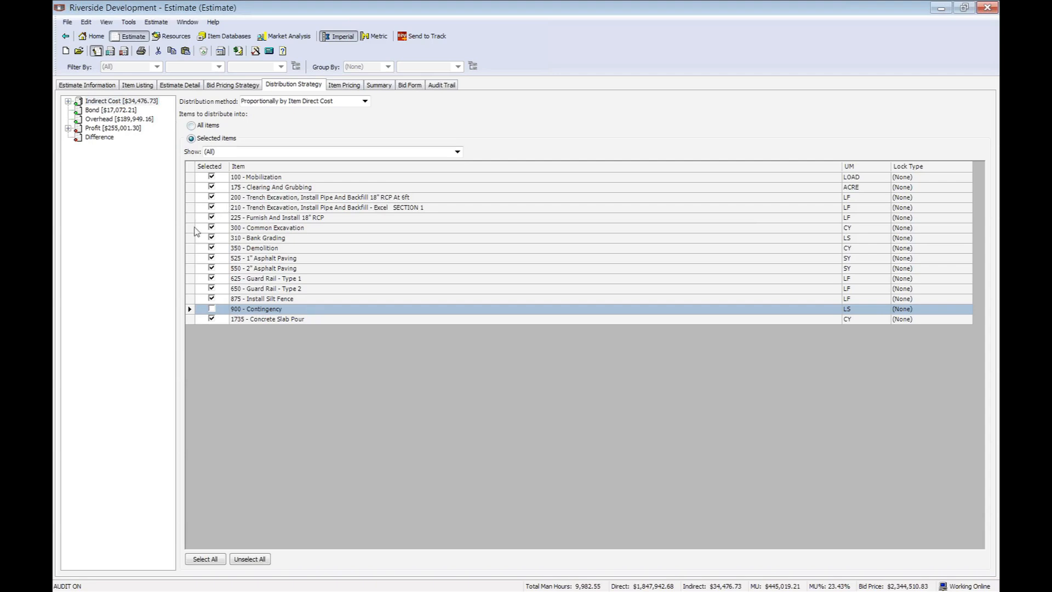
pyautogui.click(365, 101)
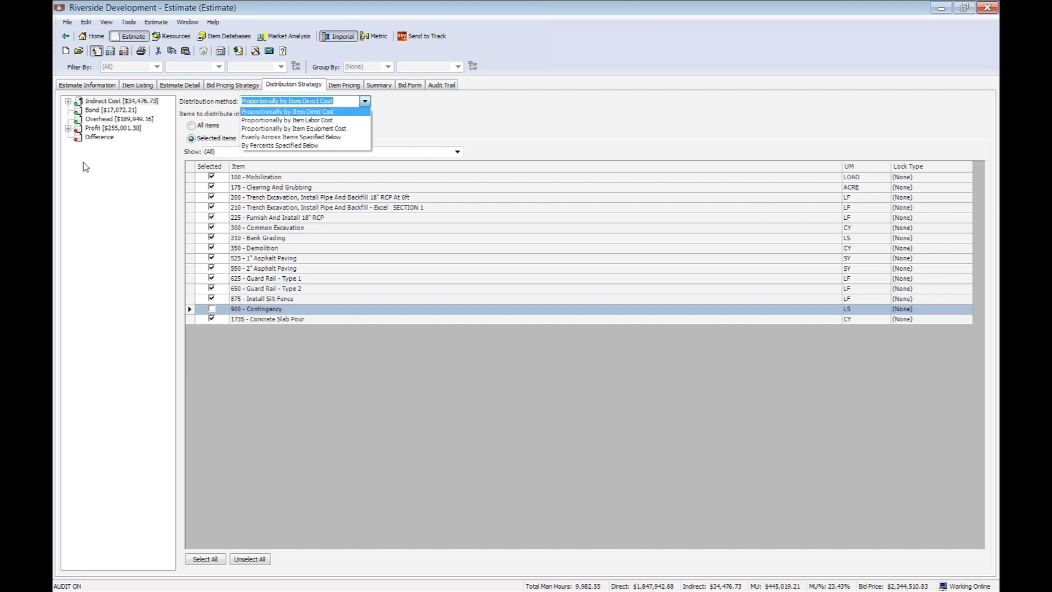
# Show the detailed summary in the estimate's item pricing and examine its markup %, margin % and difference from the target bid price.
pyautogui.click(355, 85)
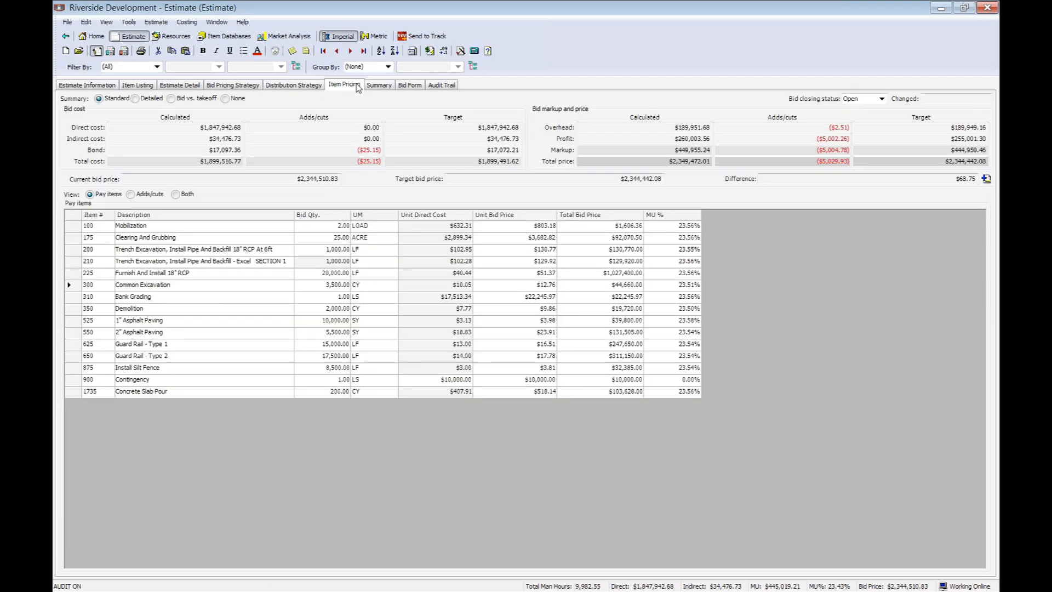
pyautogui.rightClick(262, 216)
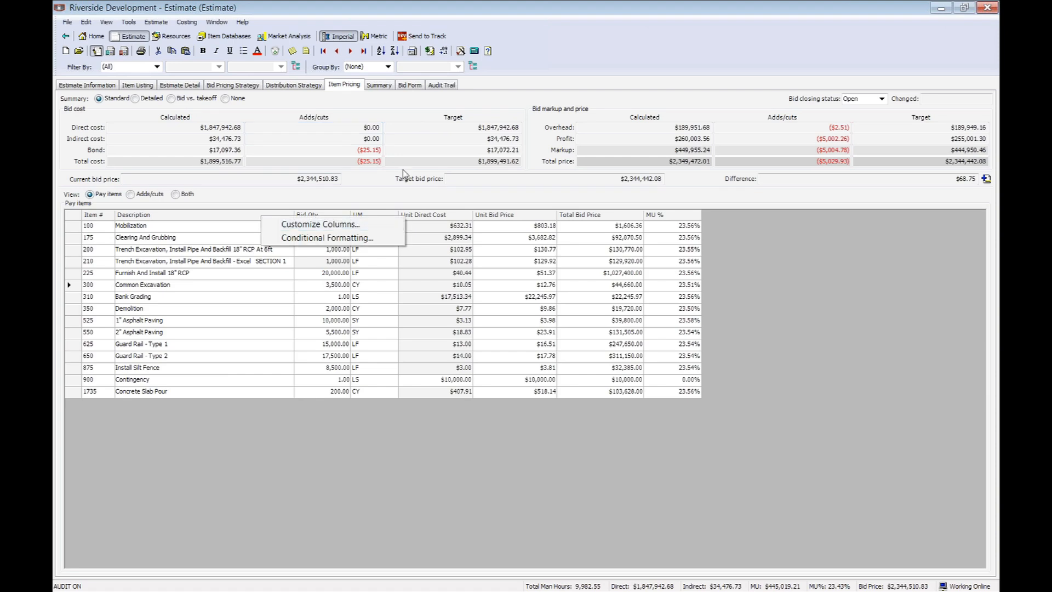
pyautogui.click(477, 99)
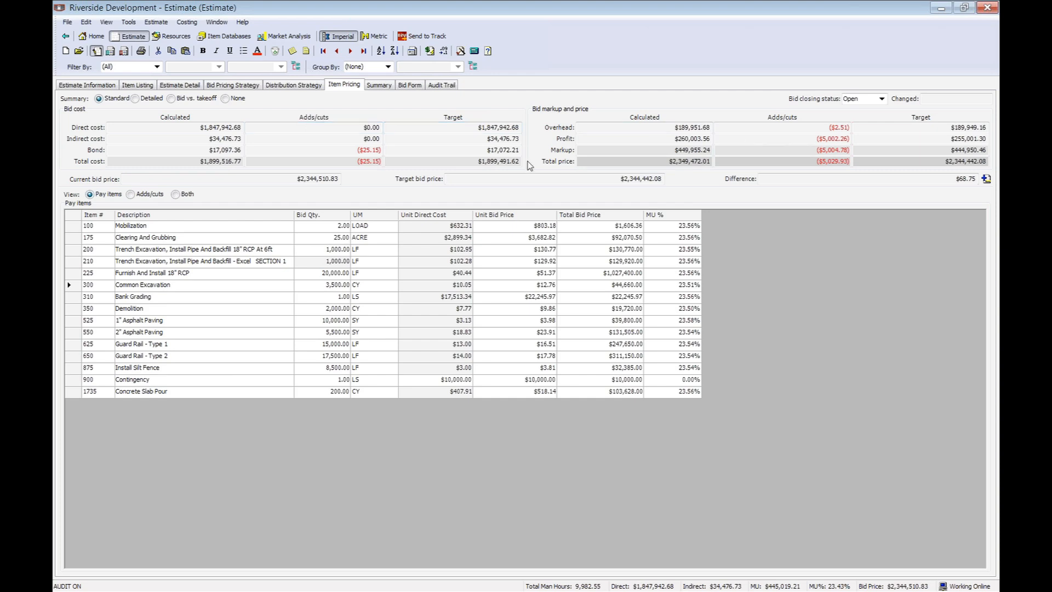
pyautogui.click(135, 99)
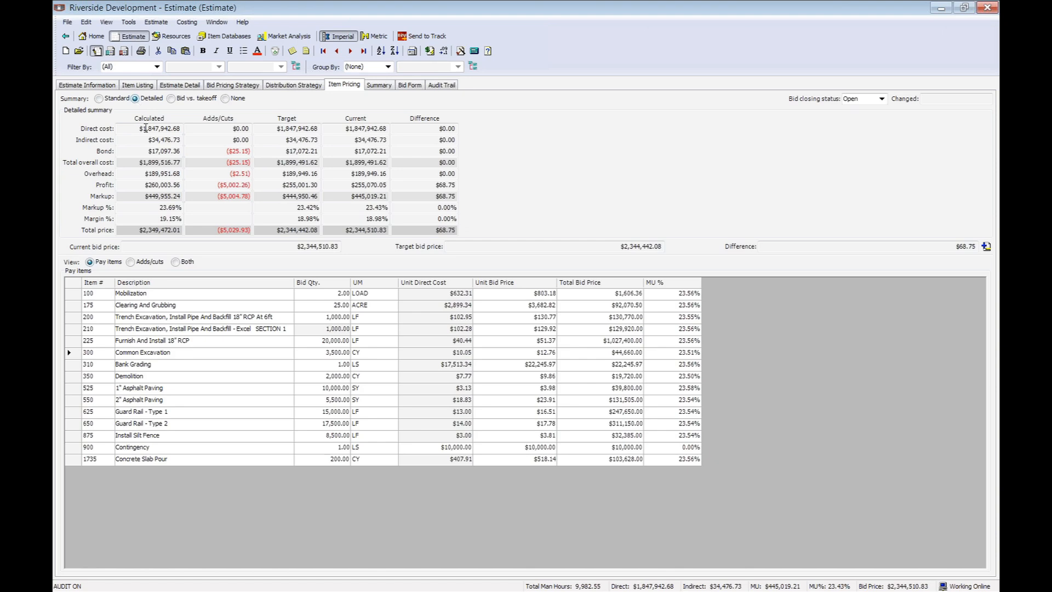
pyautogui.click(152, 210)
pyautogui.click(152, 218)
pyautogui.click(878, 245)
# Show all cost categories with burdens/taxes separate in the estimate summary's cost breakdown, after checking man hours and crew days.
pyautogui.click(385, 84)
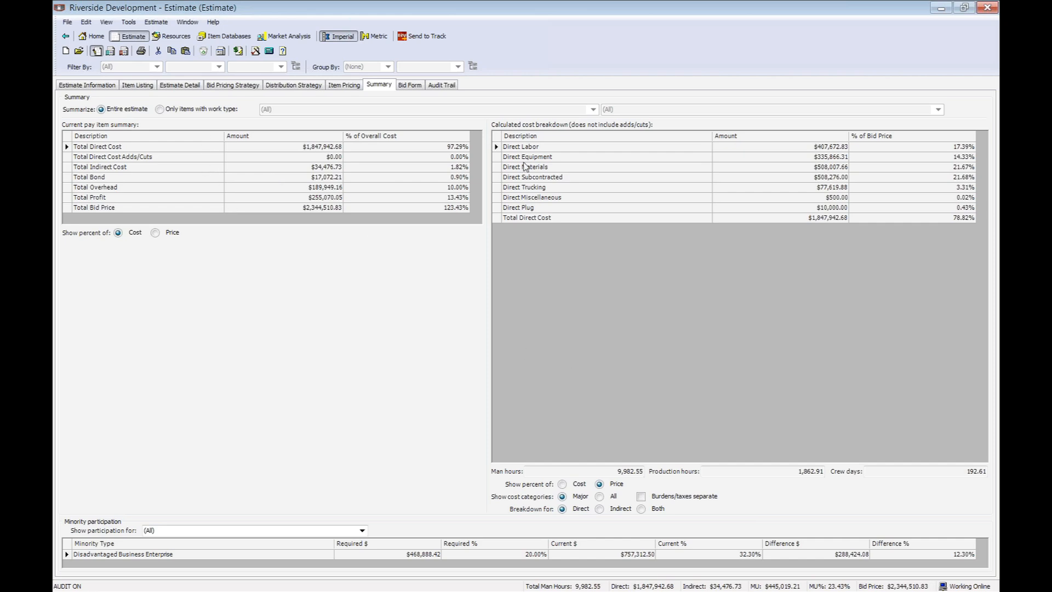
pyautogui.click(629, 471)
pyautogui.click(894, 470)
pyautogui.click(600, 496)
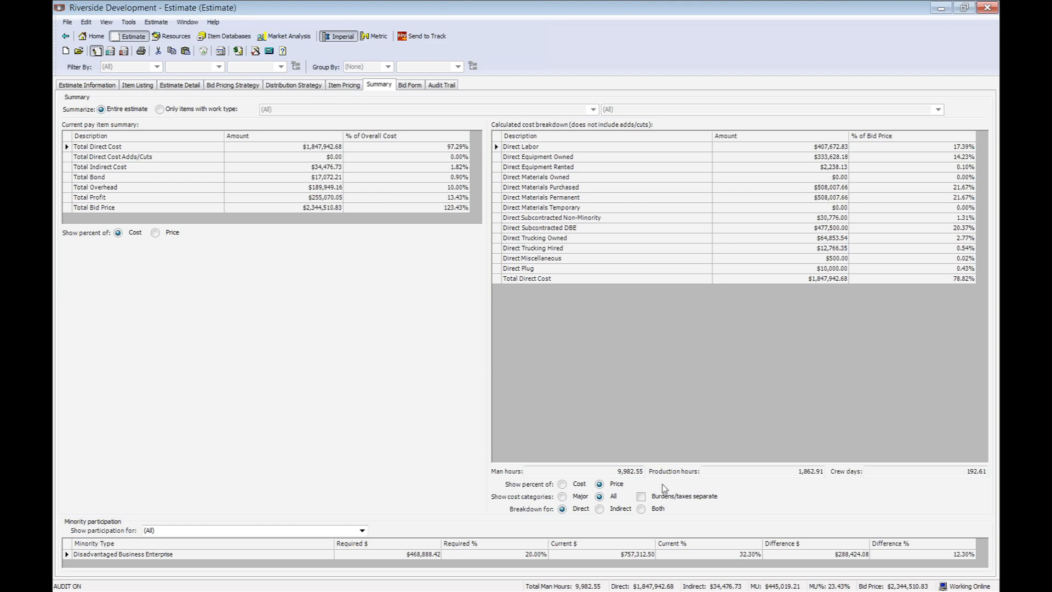
pyautogui.click(641, 497)
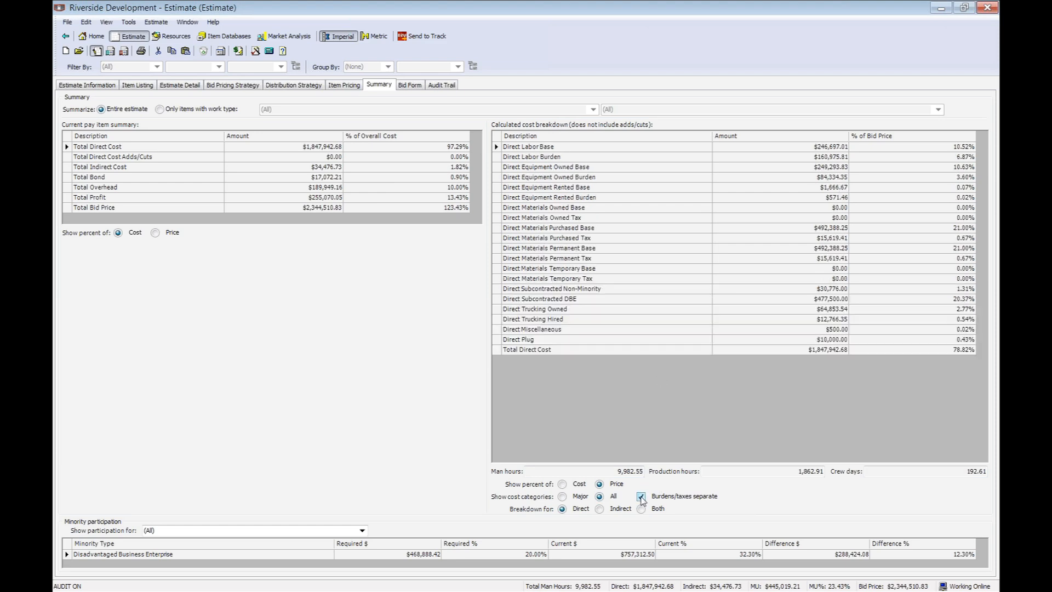
# Summarize only items with work type, review the available work types, and keep the selection at (All).
pyautogui.click(159, 110)
pyautogui.click(593, 110)
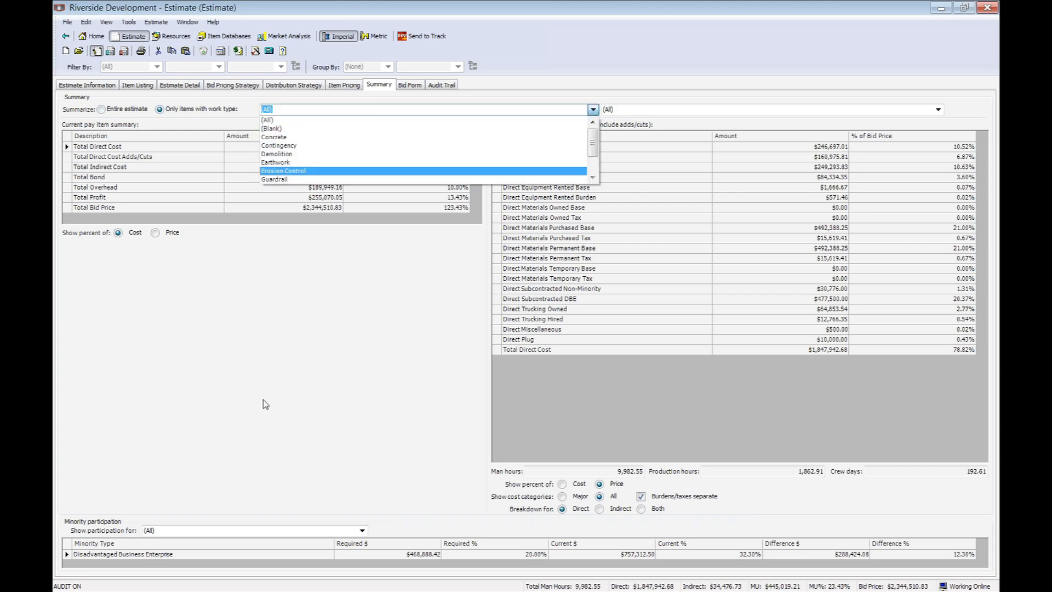
pyautogui.click(616, 417)
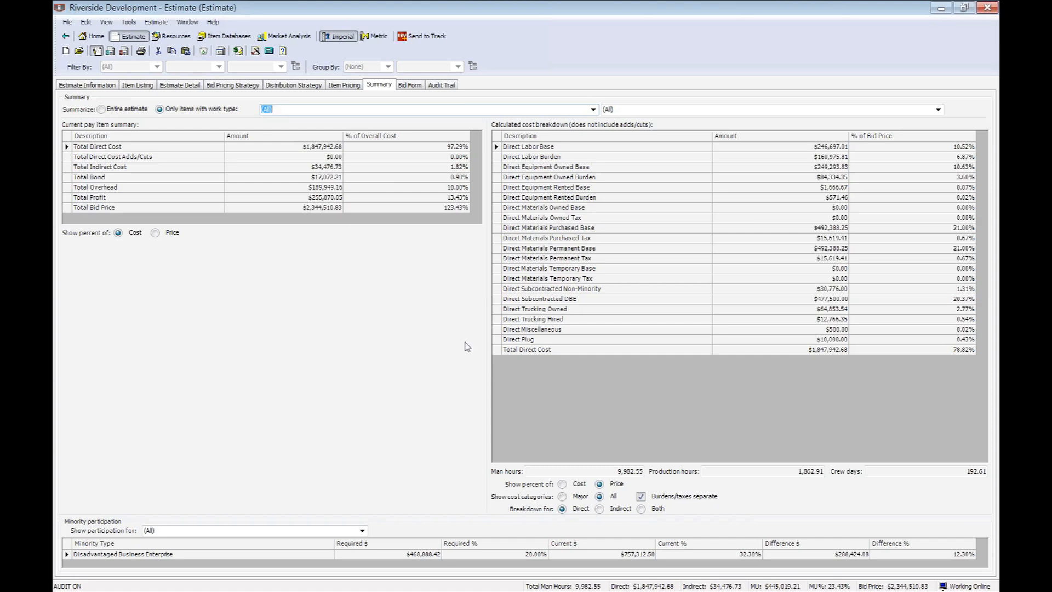
# Review the bid form's terms and conditions, including notes, payment terms and attachments, and its bid form settings.
pyautogui.click(410, 85)
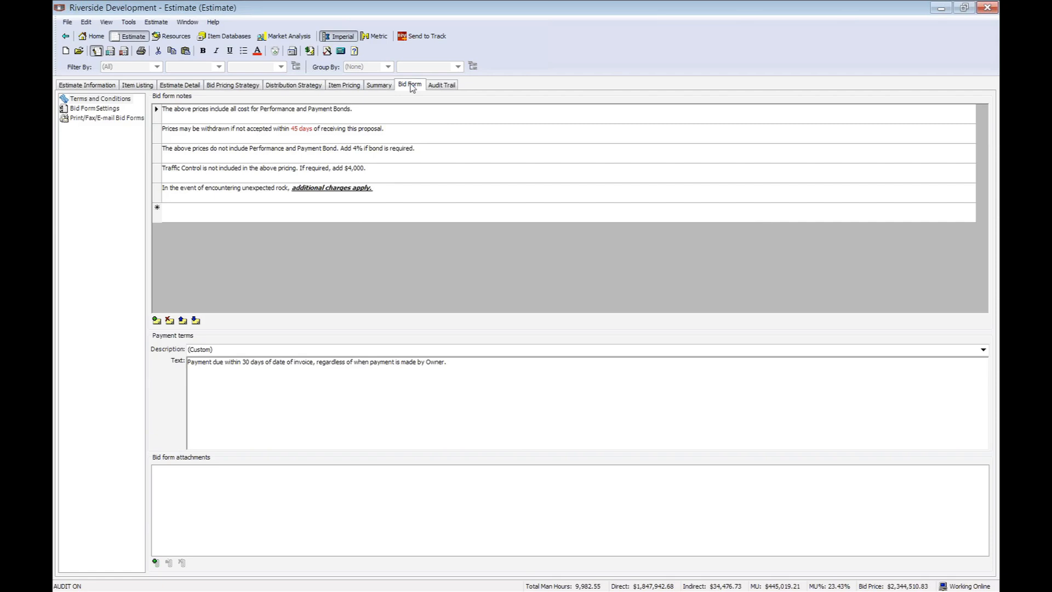
pyautogui.click(107, 100)
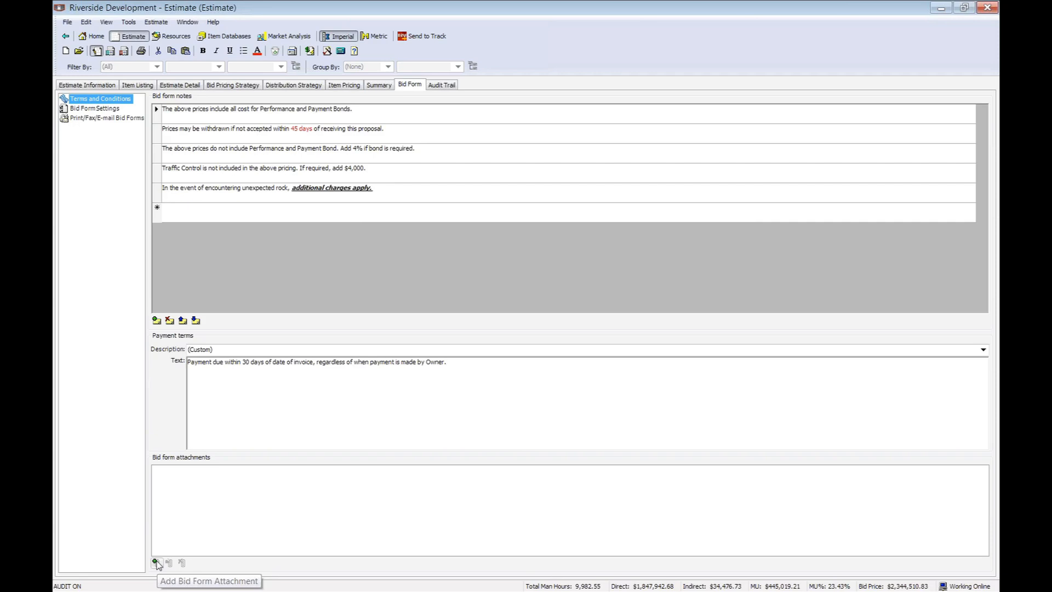
pyautogui.click(108, 110)
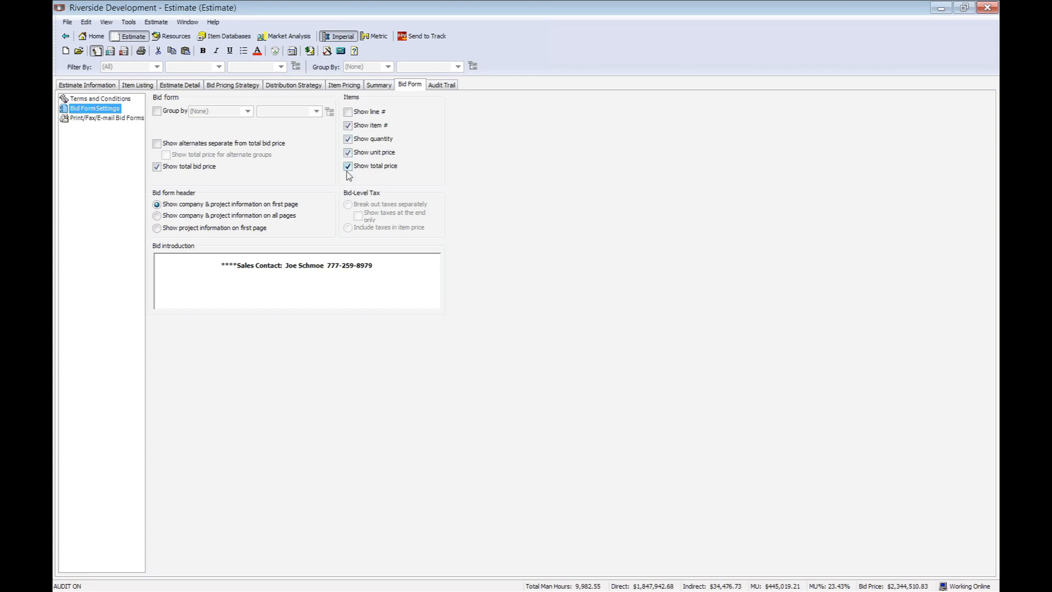
# Preview the ungrouped bid form for the City Of Atlanta and close the preview.
pyautogui.click(108, 119)
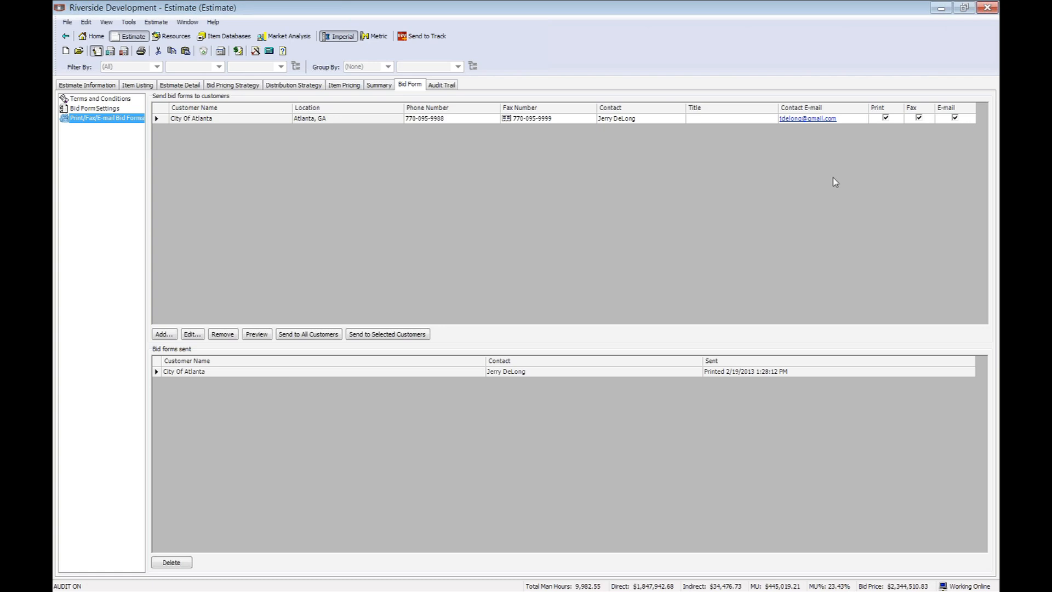
pyautogui.click(257, 334)
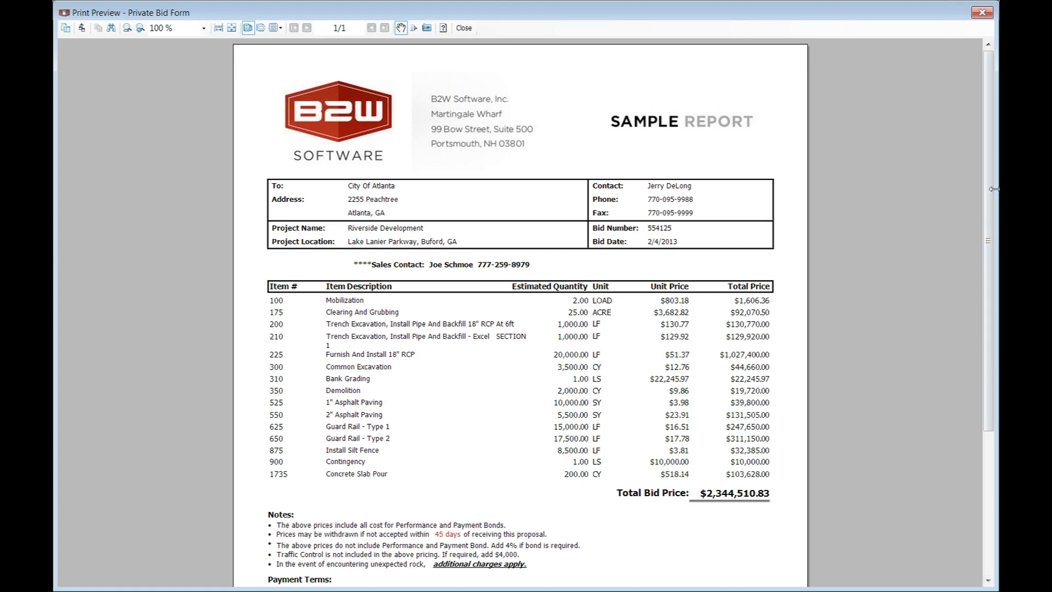
pyautogui.moveTo(987, 184)
pyautogui.mouseDown()
pyautogui.moveTo(991, 316)
pyautogui.moveTo(991, 181)
pyautogui.mouseUp()
pyautogui.click(464, 28)
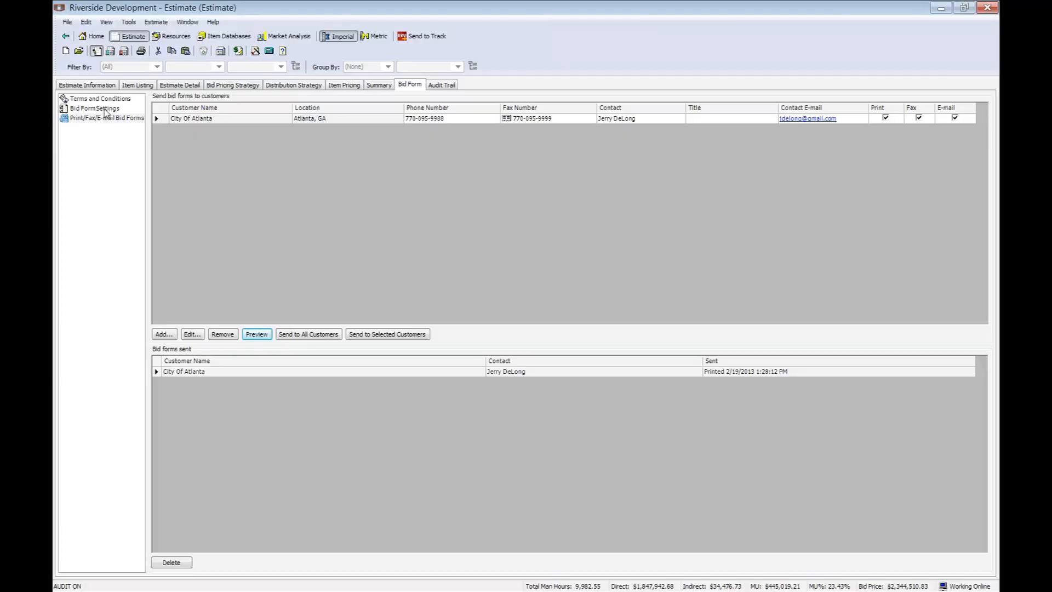
# Set the bid form to group its items by Phase.
pyautogui.click(105, 112)
pyautogui.click(156, 110)
pyautogui.click(247, 112)
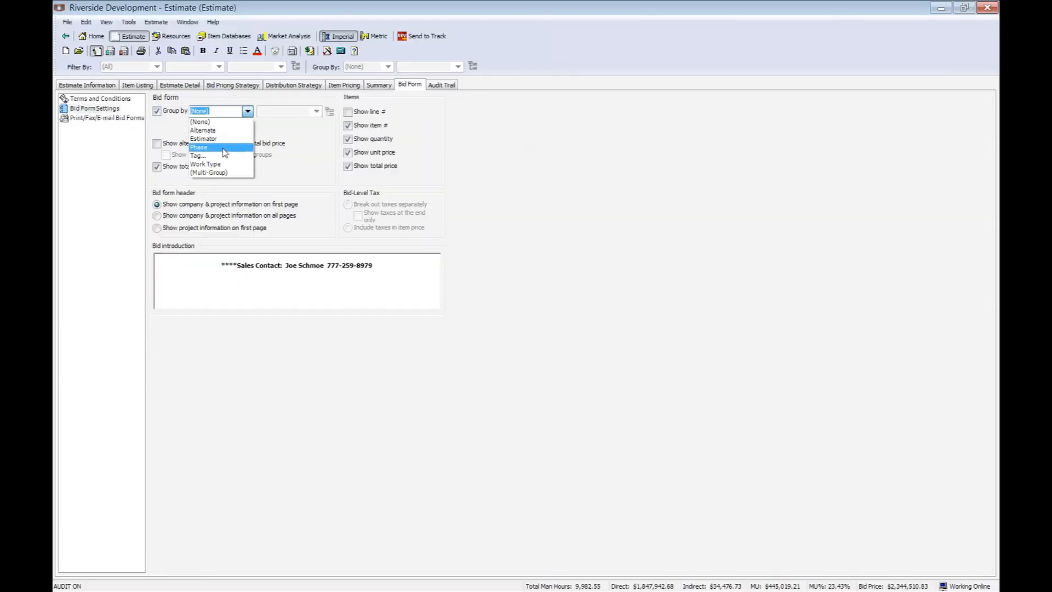
pyautogui.click(223, 147)
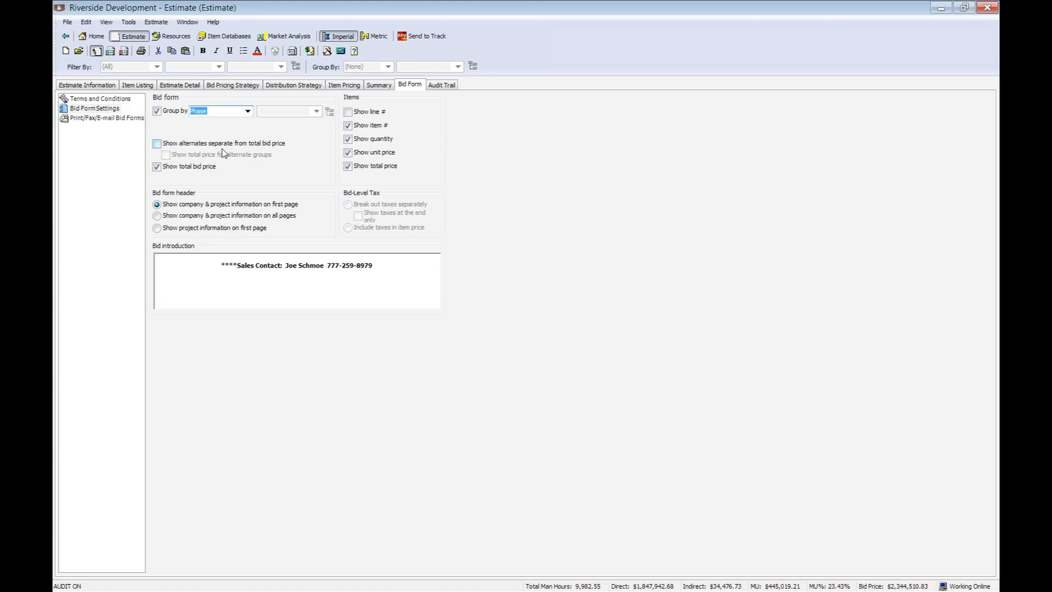
# Preview the phase-grouped bid form for the City Of Atlanta and close the preview.
pyautogui.click(132, 120)
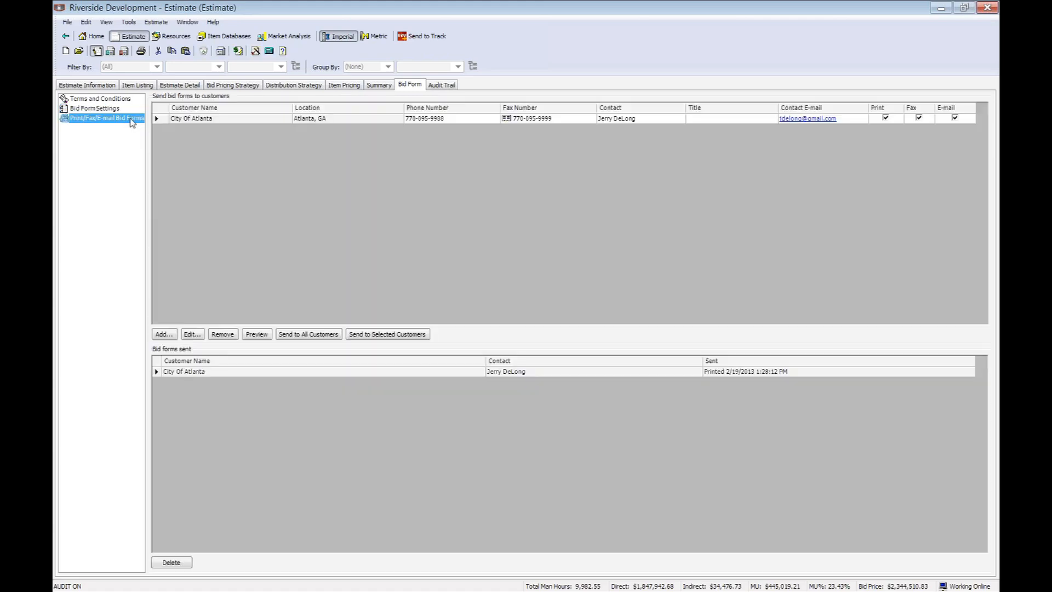
pyautogui.click(257, 335)
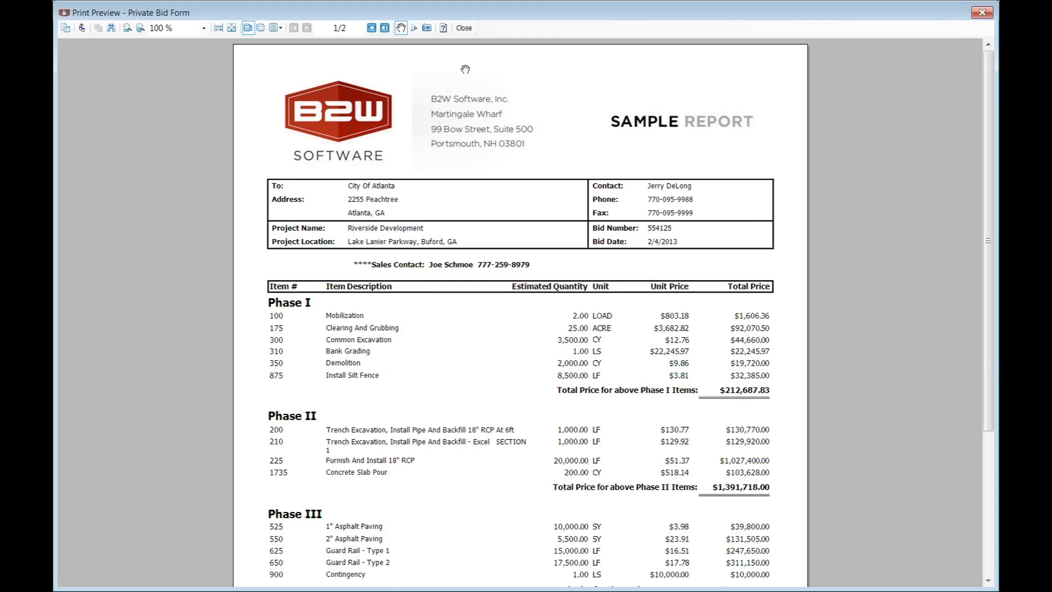
pyautogui.click(464, 27)
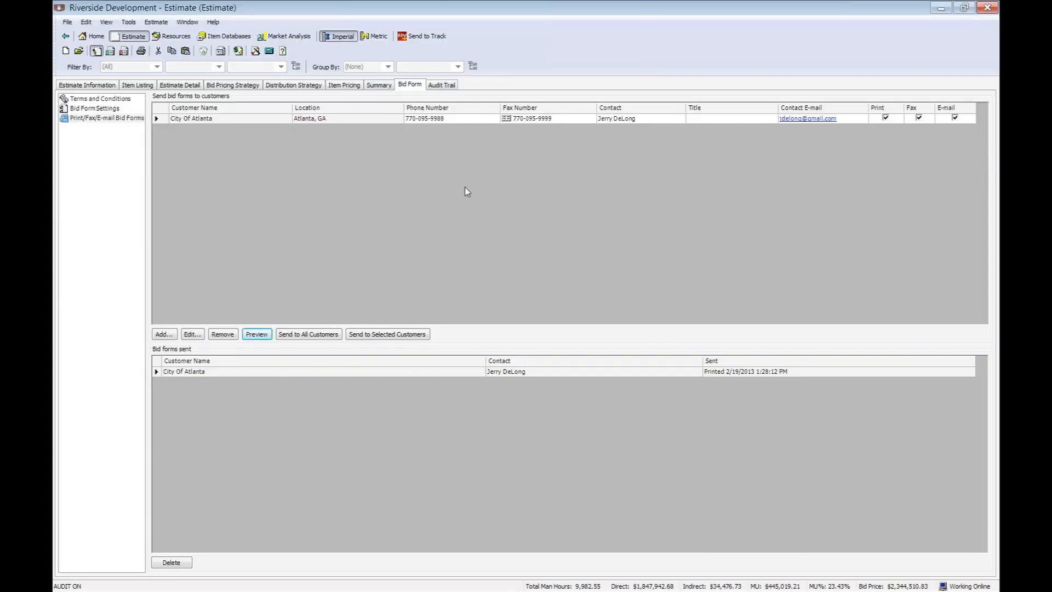
# Examine the old and new values of the 550 - 2" Asphalt Paving unit price change in the audit trail.
pyautogui.click(449, 89)
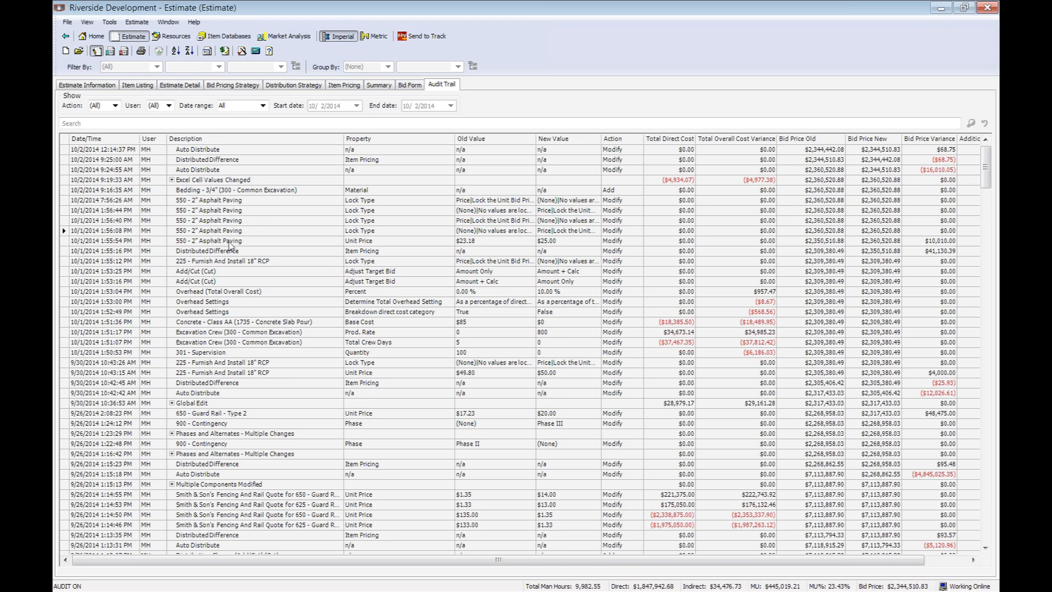
pyautogui.click(464, 241)
pyautogui.click(549, 243)
# Export the estimate detail in Microsoft Project XML format to Riverside Development.xml on the desktop.
pyautogui.click(110, 24)
pyautogui.moveTo(135, 73)
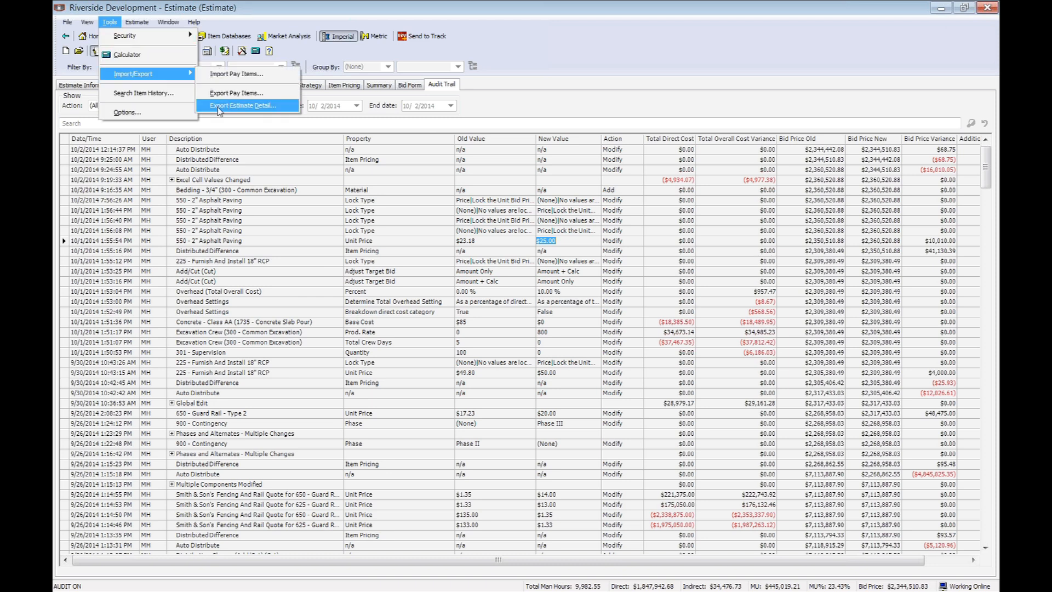
pyautogui.click(272, 107)
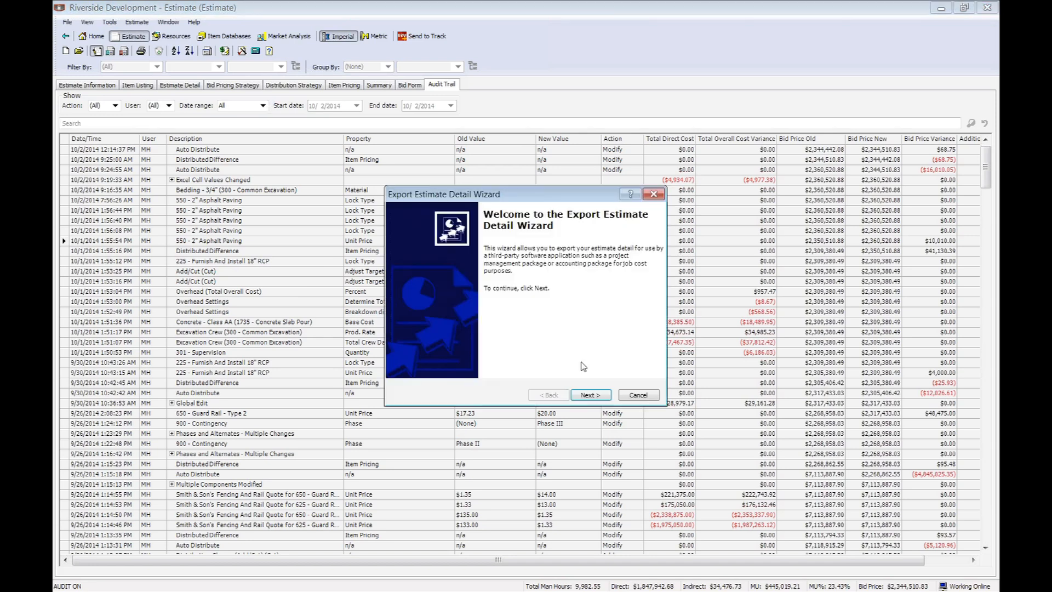
pyautogui.click(607, 395)
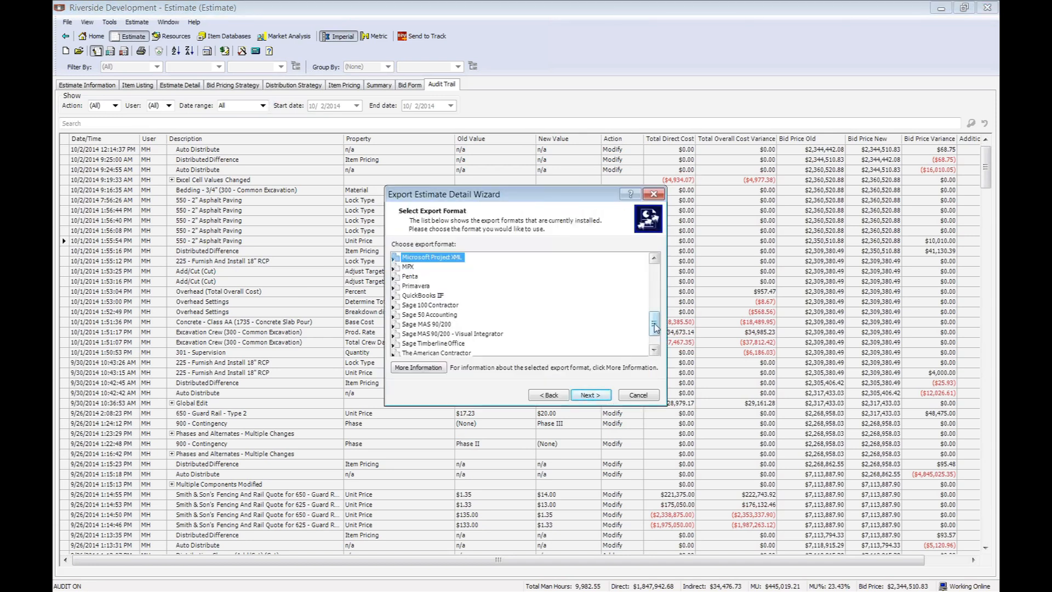
pyautogui.moveTo(656, 328)
pyautogui.mouseDown()
pyautogui.moveTo(656, 280)
pyautogui.moveTo(656, 322)
pyautogui.mouseUp()
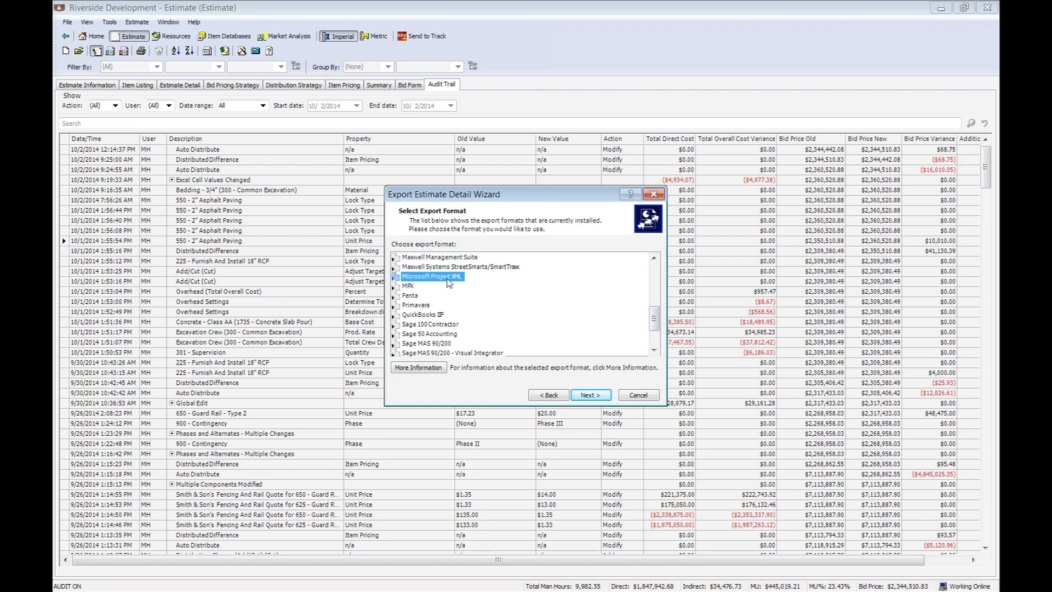
pyautogui.click(590, 396)
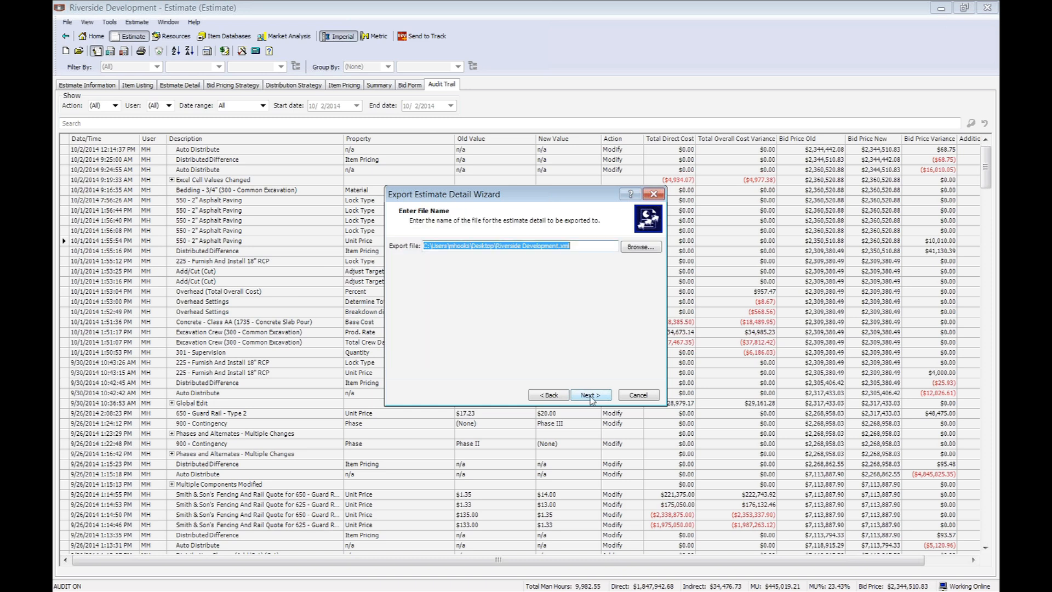
pyautogui.click(590, 396)
pyautogui.click(590, 396)
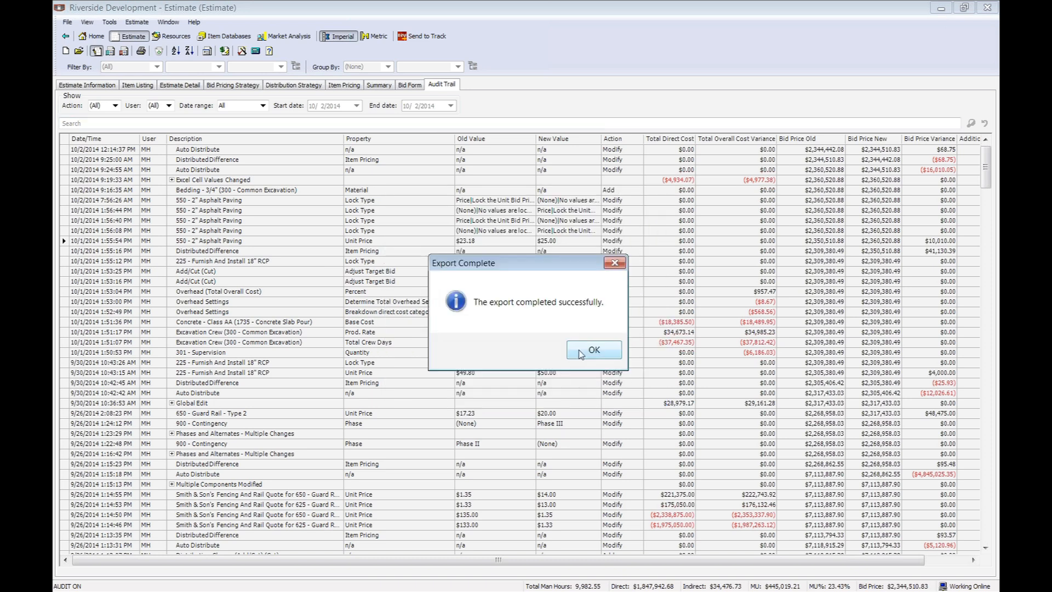
# Dismiss the export notice, preview the Cost Detail report from its first page to its last, and close the preview.
pyautogui.click(582, 352)
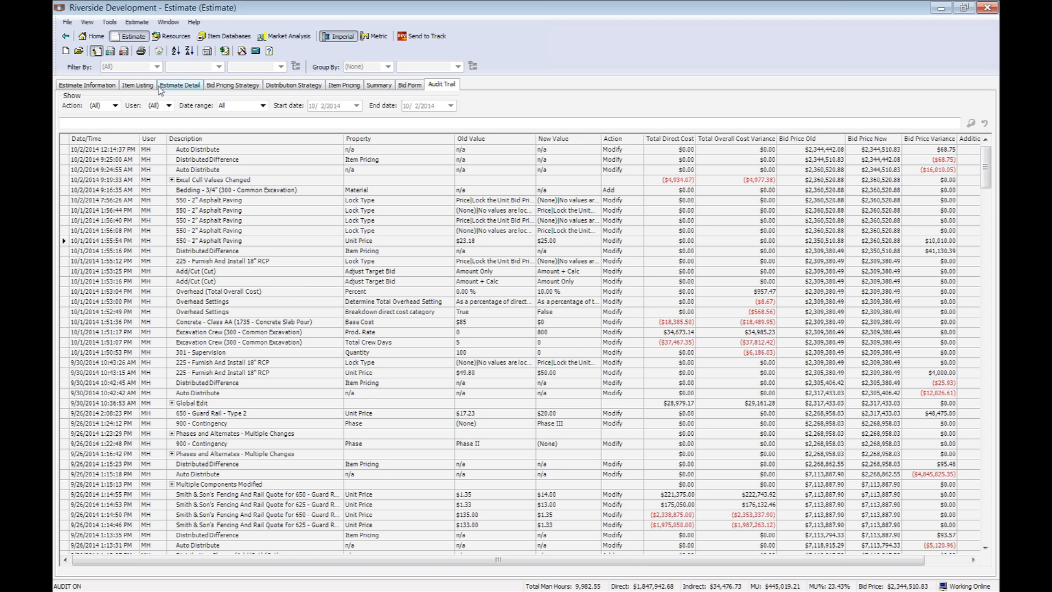
pyautogui.click(140, 51)
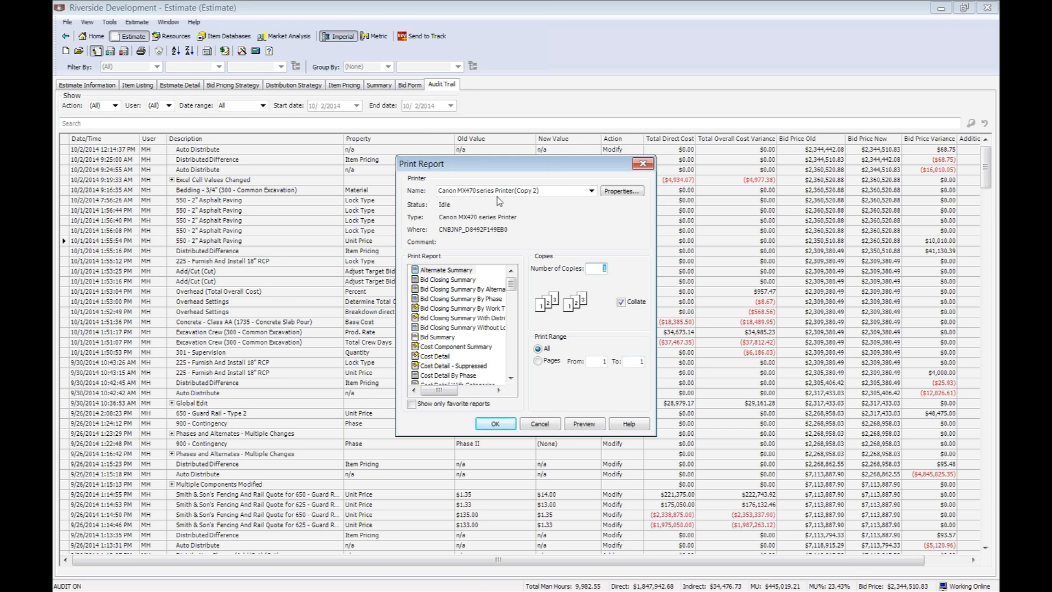
pyautogui.click(431, 359)
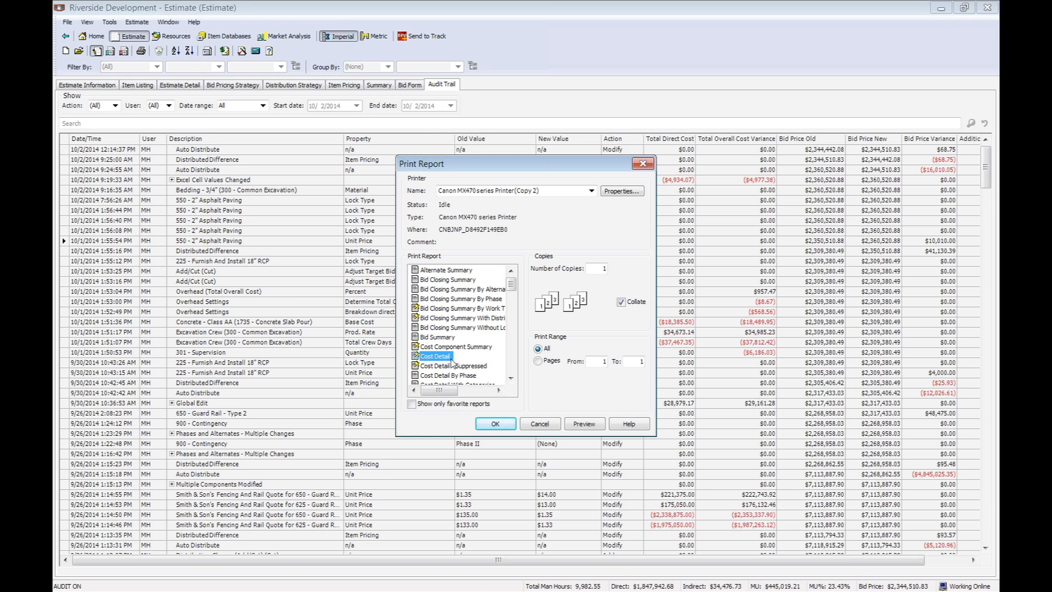
pyautogui.click(585, 424)
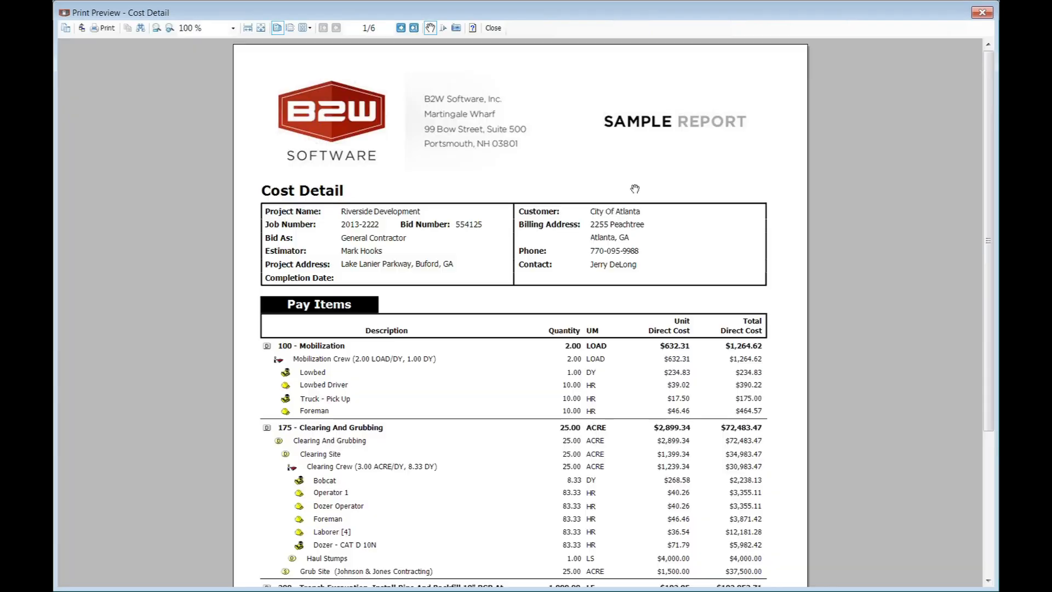
pyautogui.moveTo(990, 112); pyautogui.dragTo(992, 248)
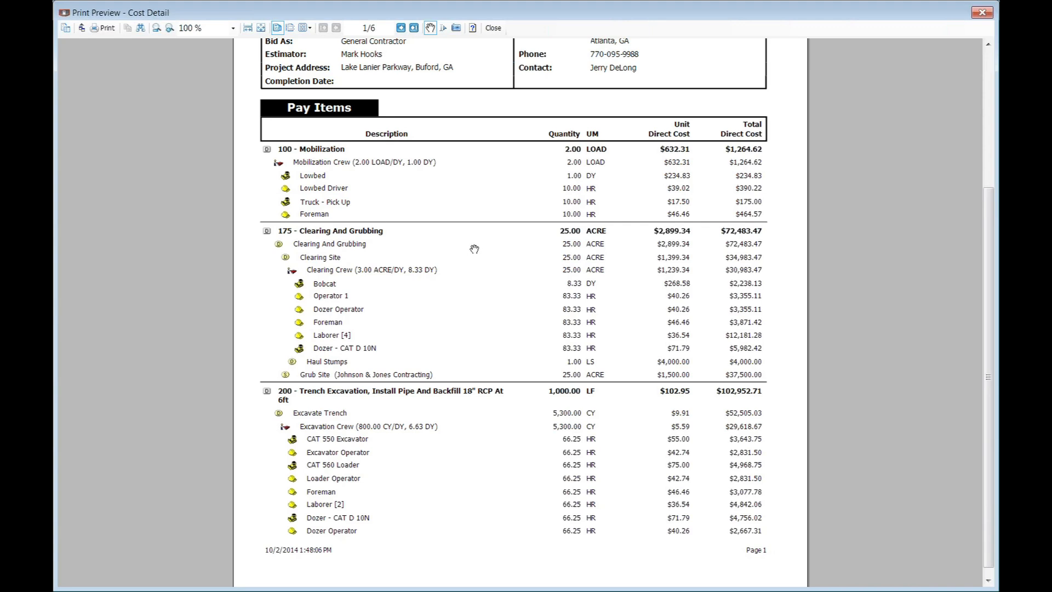
pyautogui.click(413, 27)
pyautogui.moveTo(988, 241); pyautogui.dragTo(987, 104)
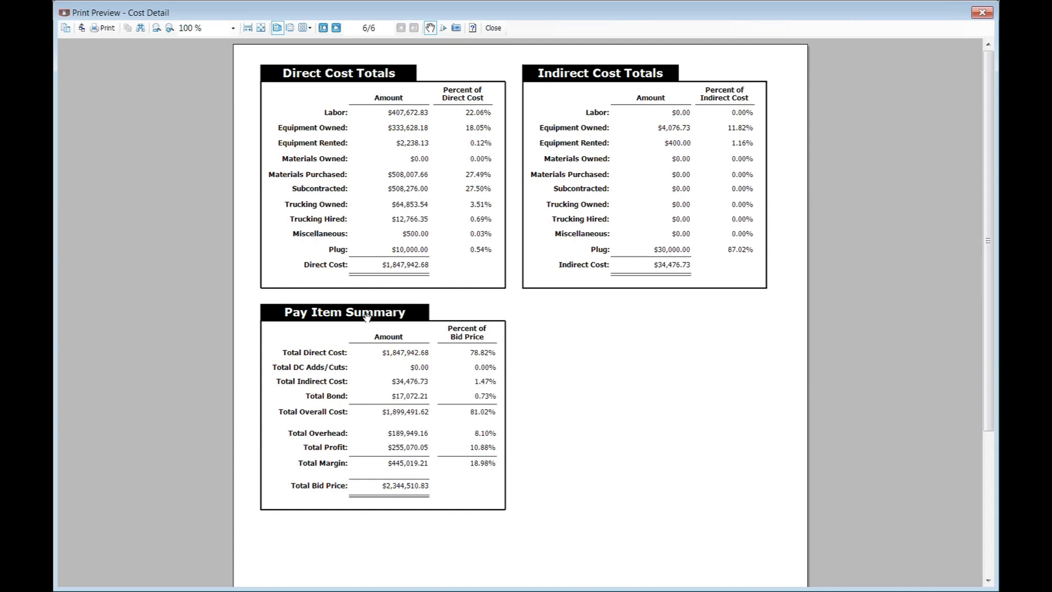
pyautogui.click(493, 27)
# Preview the Work Order report, look through its pay items, and exit the report preview and printing without printing.
pyautogui.scroll(-20, 482, 349)
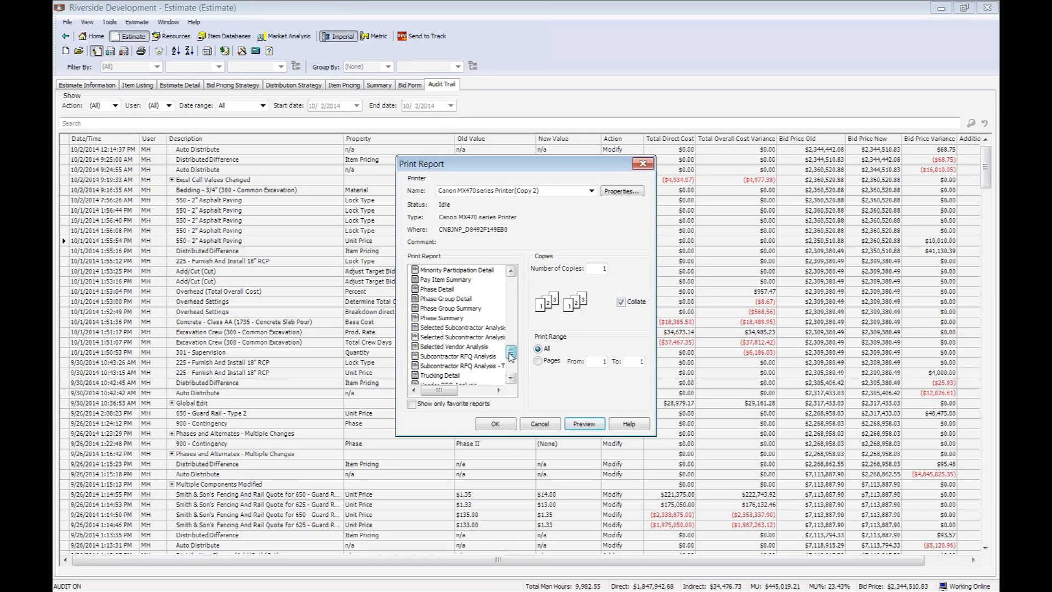
pyautogui.click(439, 299)
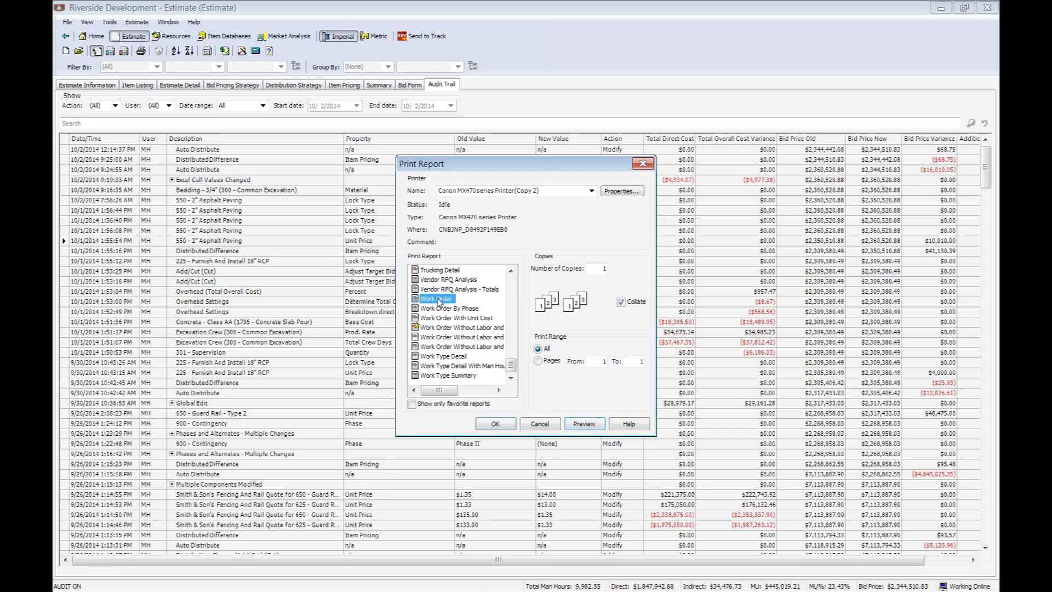
pyautogui.click(582, 424)
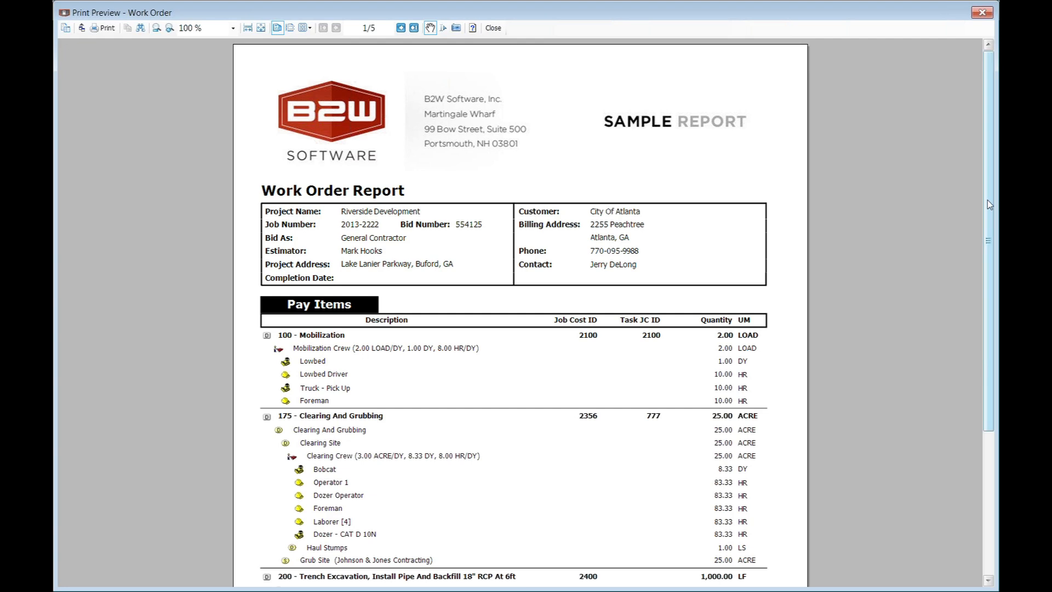
pyautogui.moveTo(989, 204); pyautogui.dragTo(993, 298)
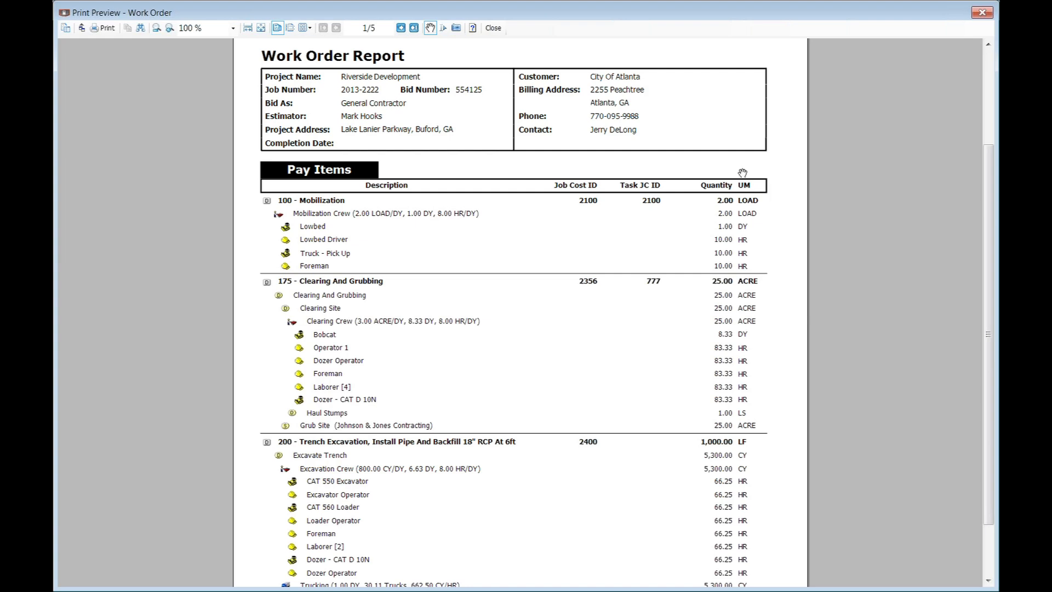
pyautogui.click(496, 31)
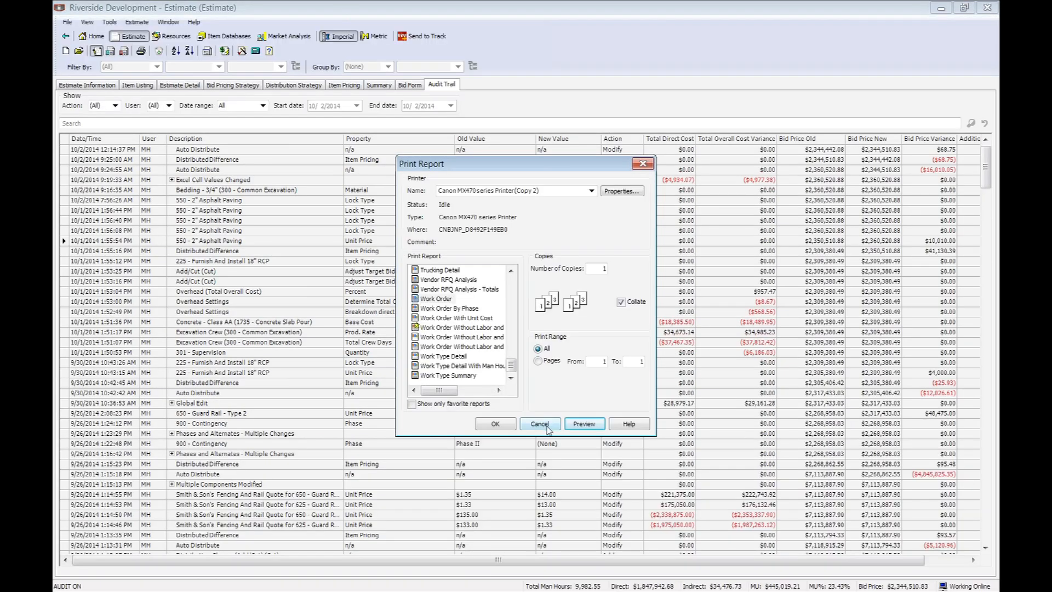
pyautogui.click(539, 425)
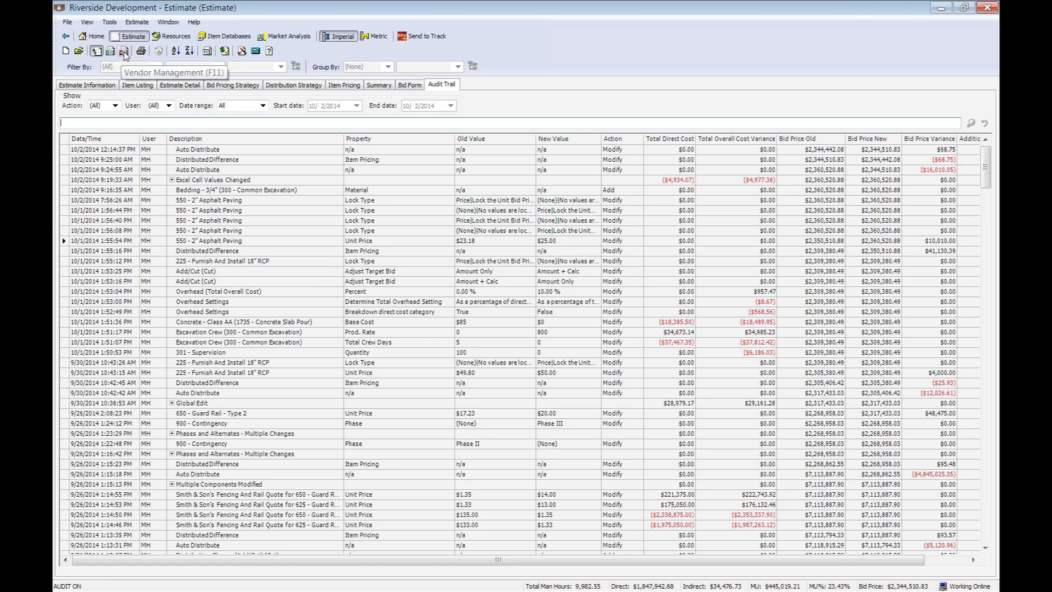
# Examine the vendor RFQ sending options in Vendor Management, including the notes and attachments for ACME Crushed Stone and the print, fax and e-mail settings.
pyautogui.click(125, 53)
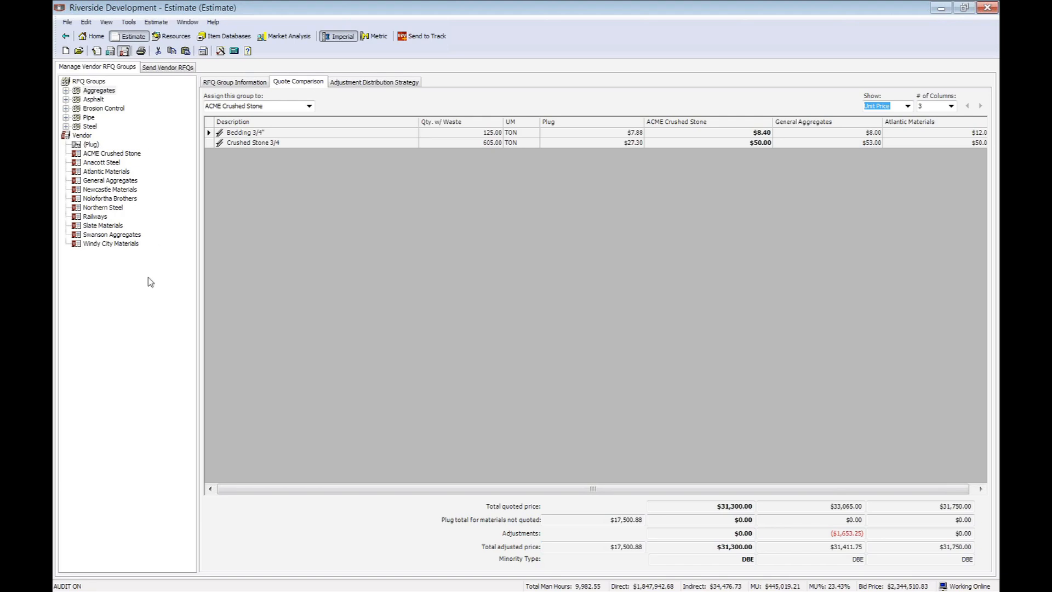
pyautogui.click(168, 68)
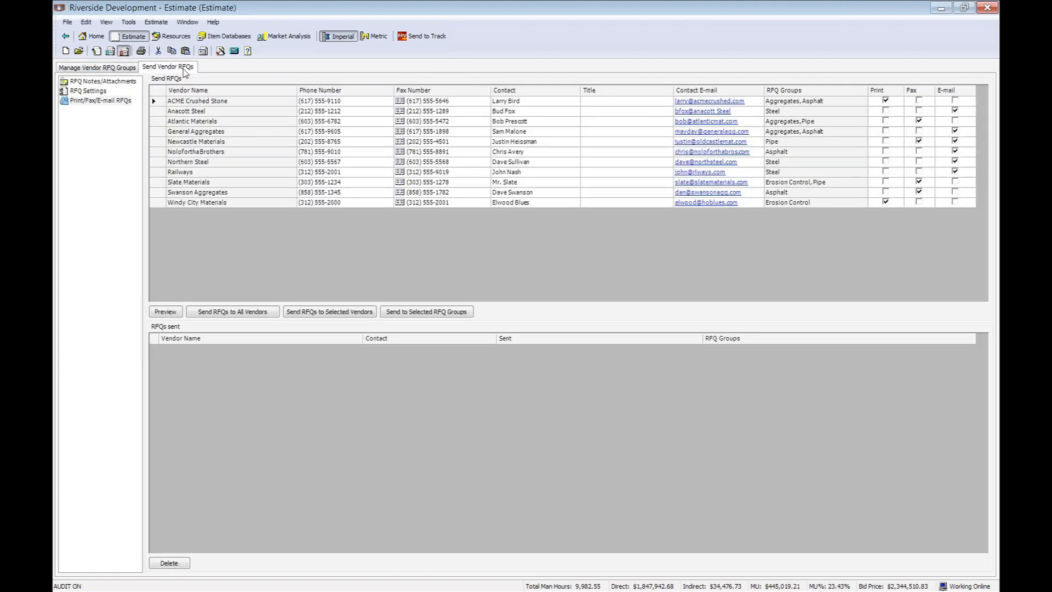
pyautogui.click(105, 81)
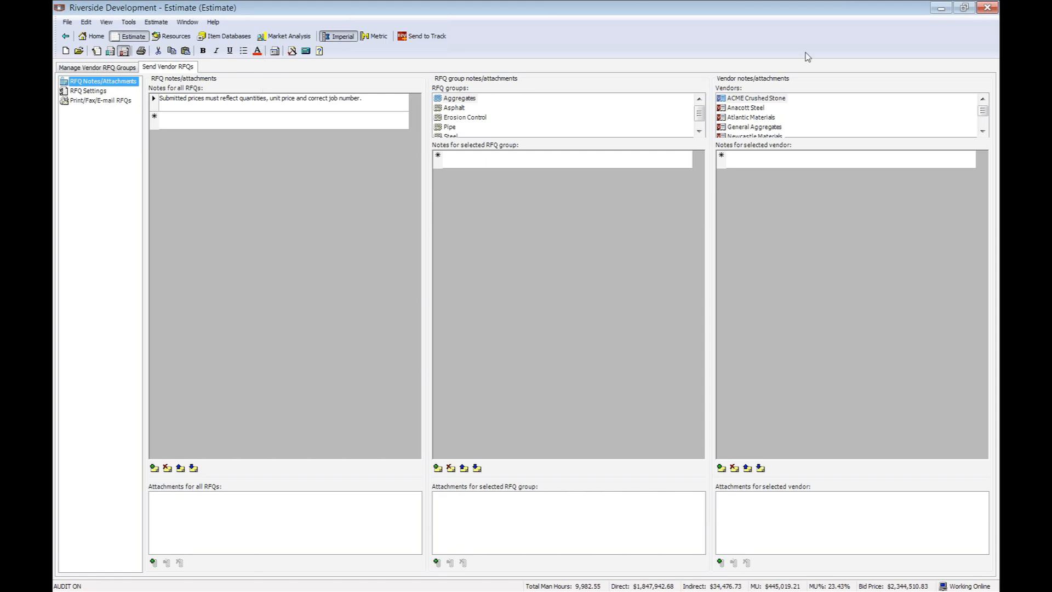
pyautogui.click(752, 99)
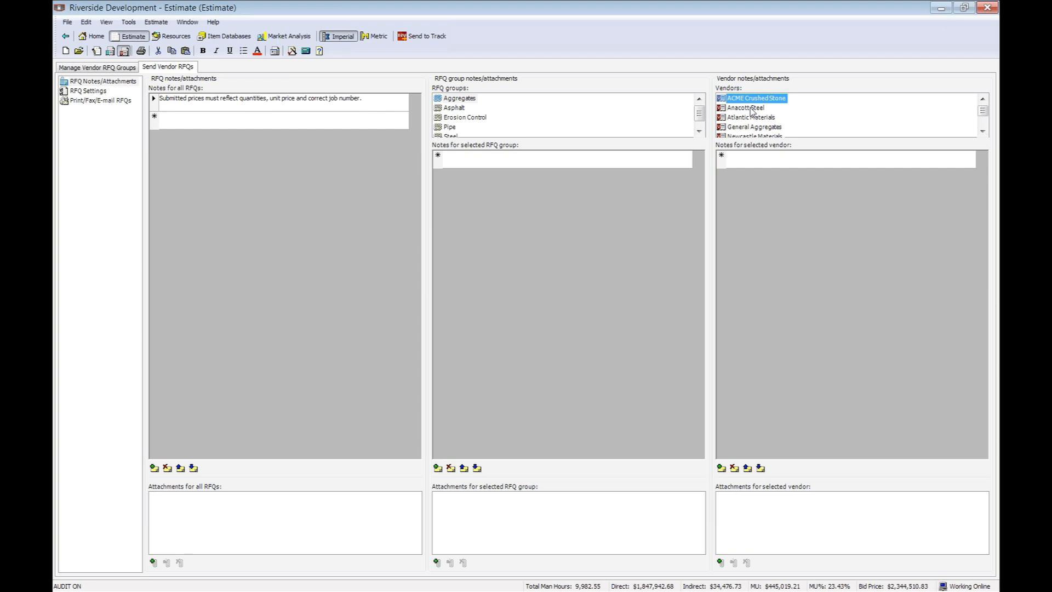
pyautogui.click(115, 101)
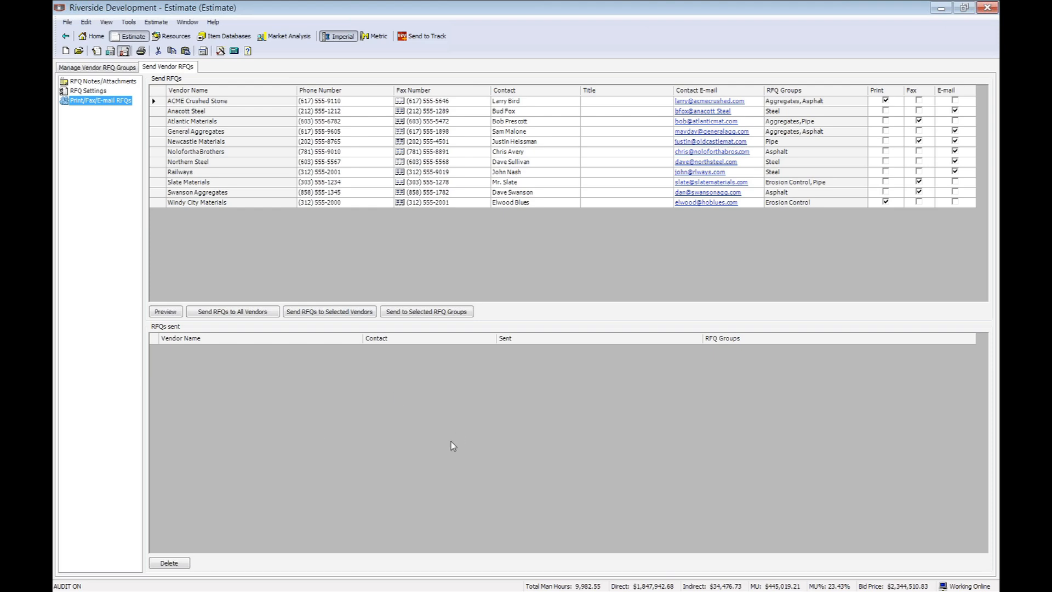
# Compare the vendor quotes for Bedding 3/4" and Crushed Stone 3/4 in the Aggregates RFQ group, with ACME Crushed Stone as the assigned vendor.
pyautogui.click(110, 68)
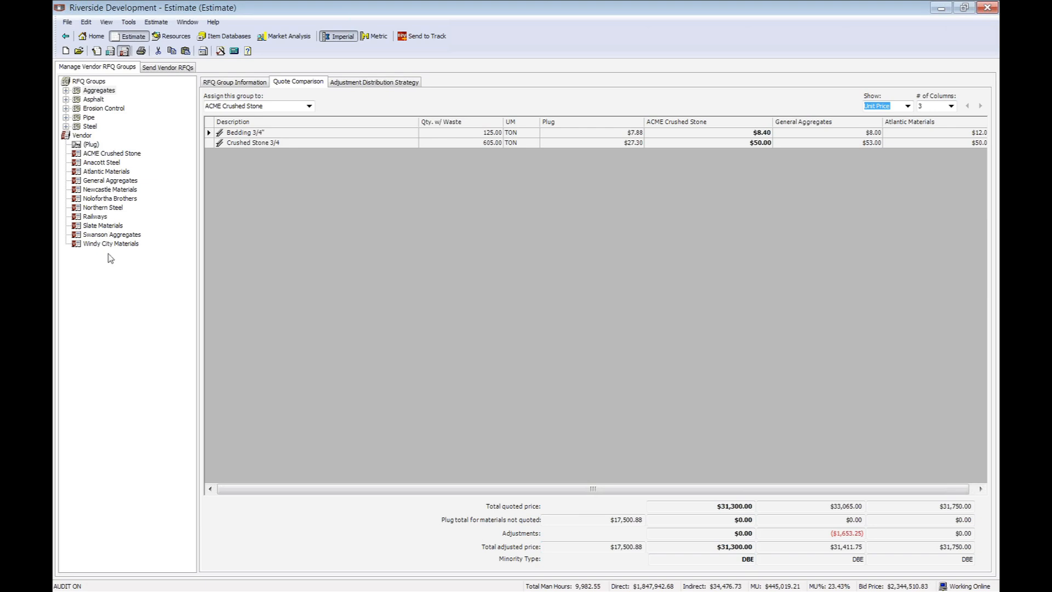
pyautogui.click(98, 91)
pyautogui.click(257, 133)
pyautogui.click(258, 143)
pyautogui.click(309, 106)
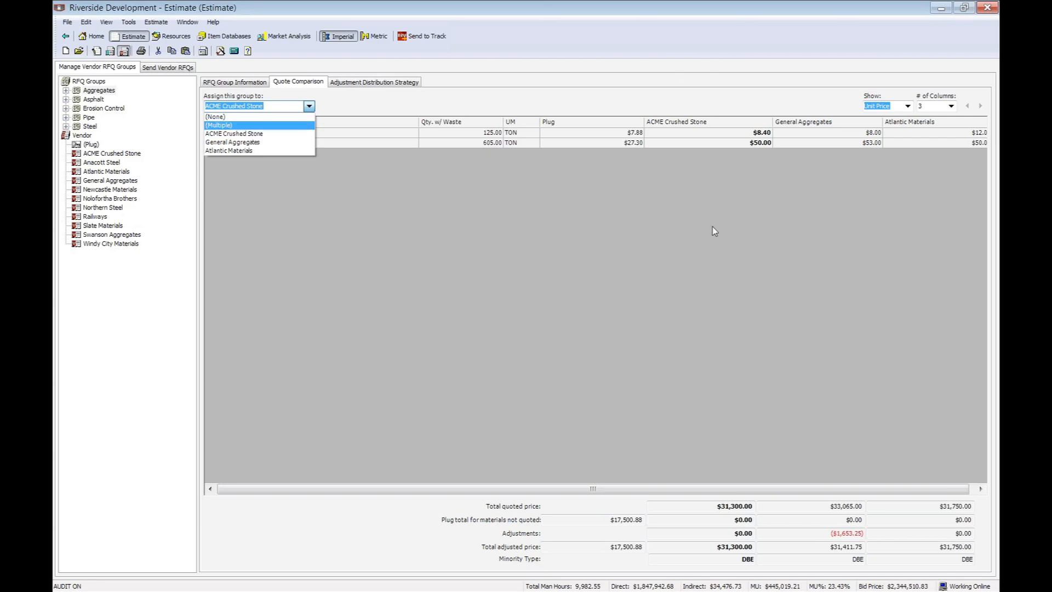
pyautogui.click(276, 134)
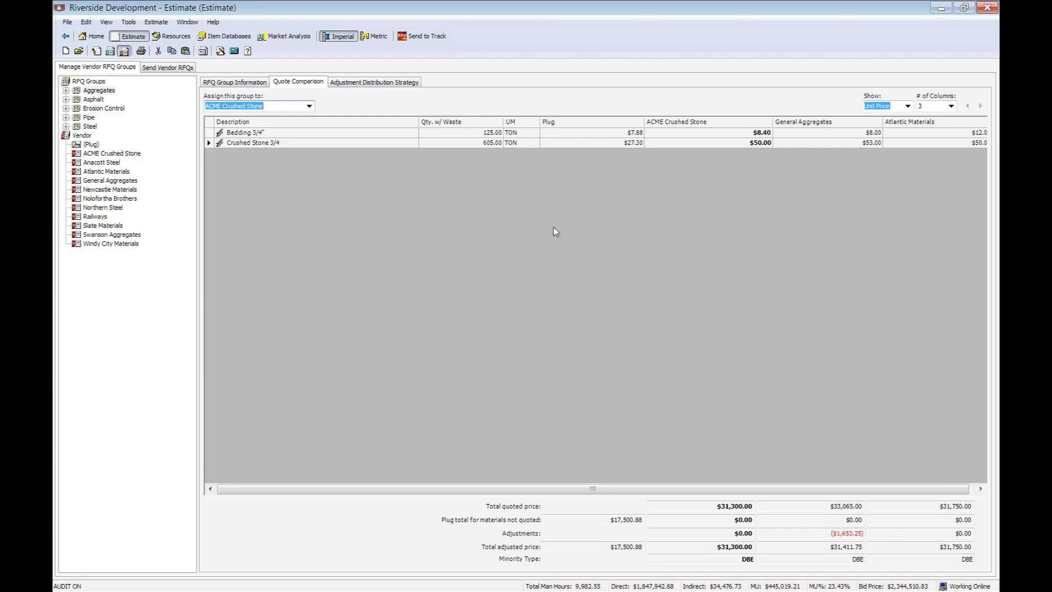
pyautogui.click(246, 135)
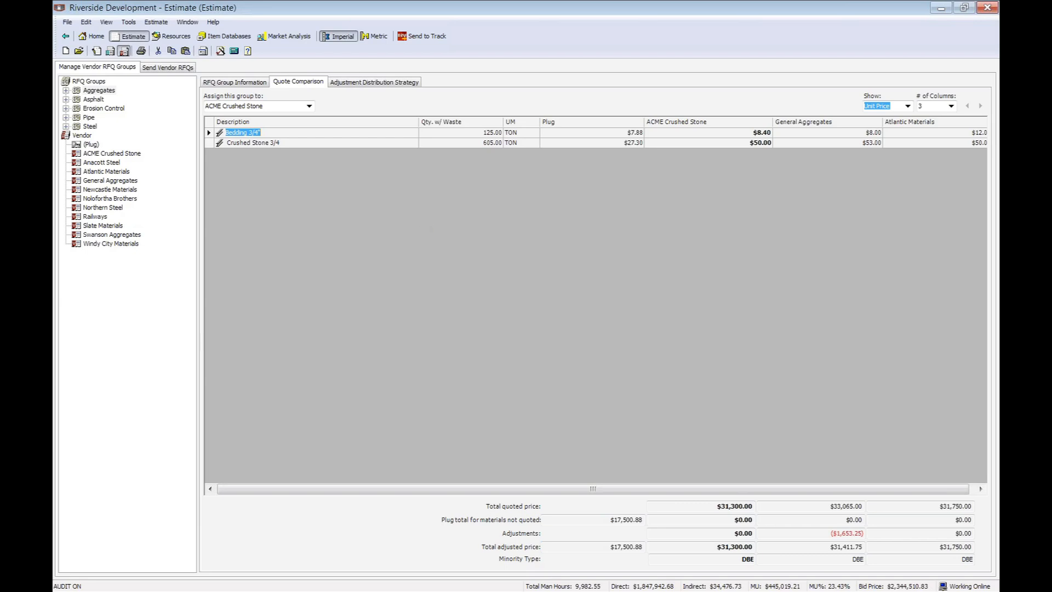
# Switch to the PowerPoint slide show and display the "Thank You For Attending!" slide.
pyautogui.hotkey('alt', 'Tab')
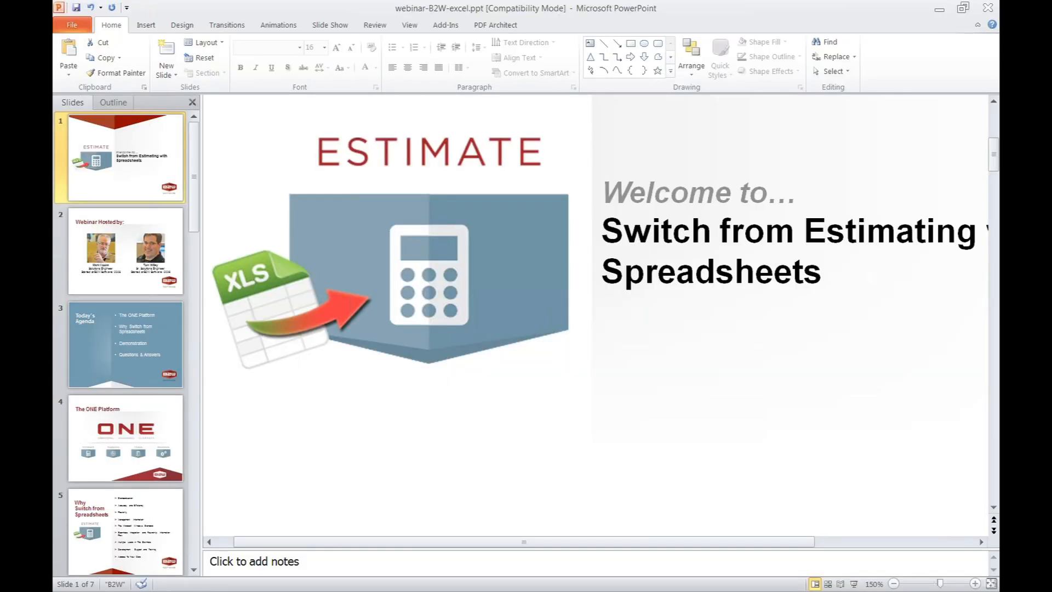
pyautogui.hotkey('alt', 'Tab')
pyautogui.click(284, 424)
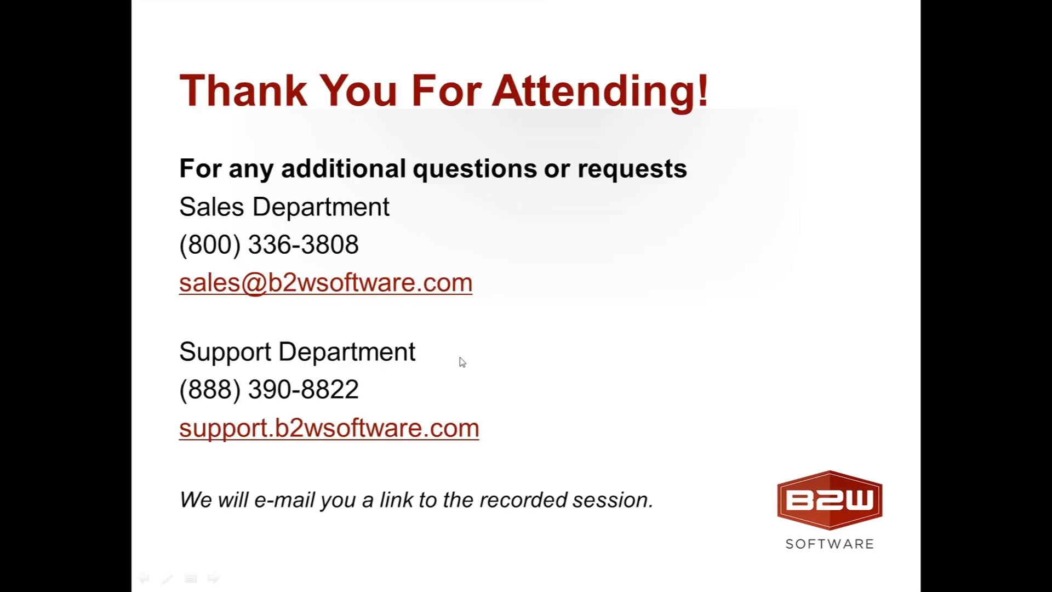